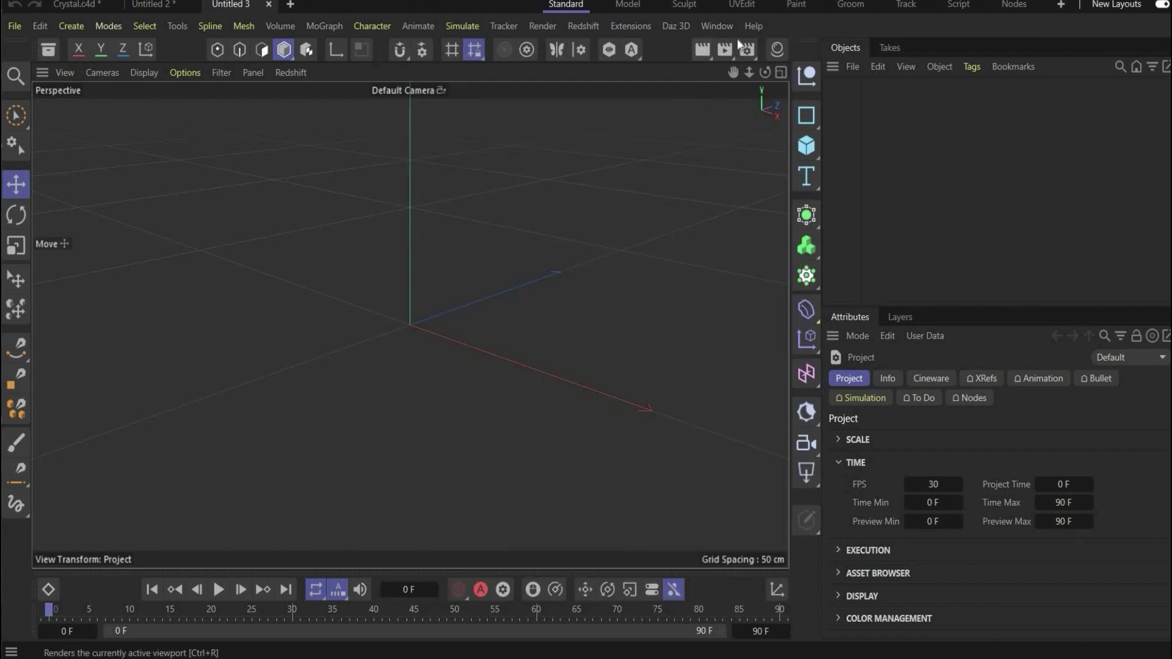
Step: Set the render output size to 1080 by 1080 pixels in the render settings
{"action": "left_click", "coordinate": [747, 50]}
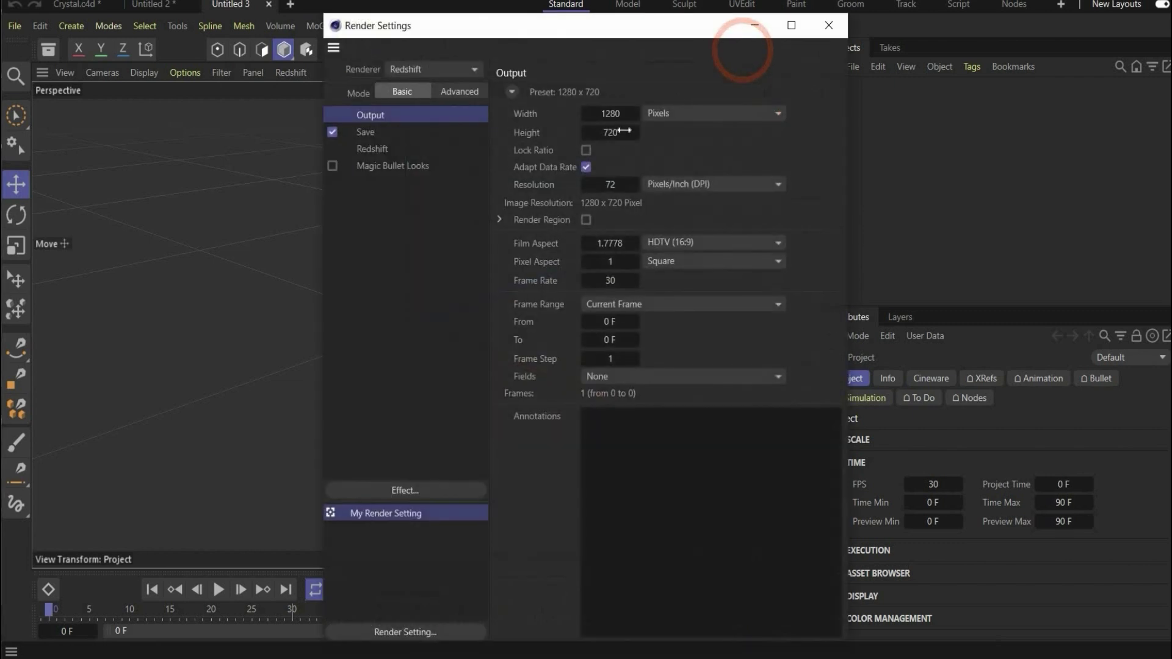
{"action": "double_click", "coordinate": [611, 113]}
{"action": "type", "text": "1"}
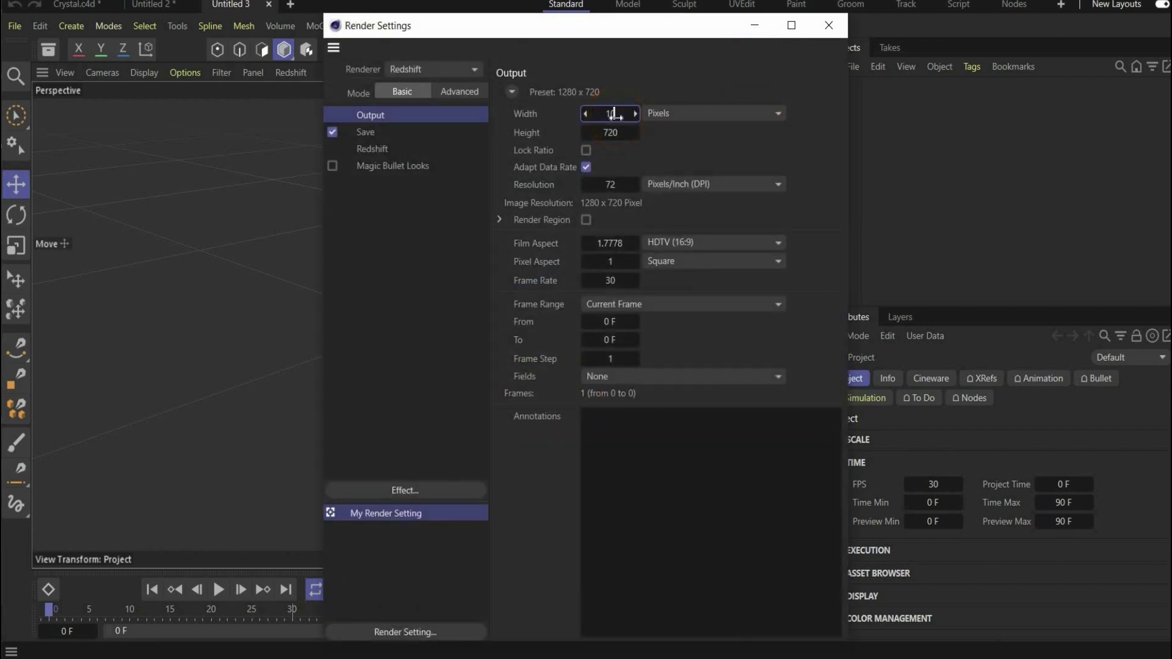
{"action": "type", "text": "080"}
{"action": "key", "text": "Tab"}
{"action": "type", "text": "1080"}
{"action": "left_click", "coordinate": [699, 147]}
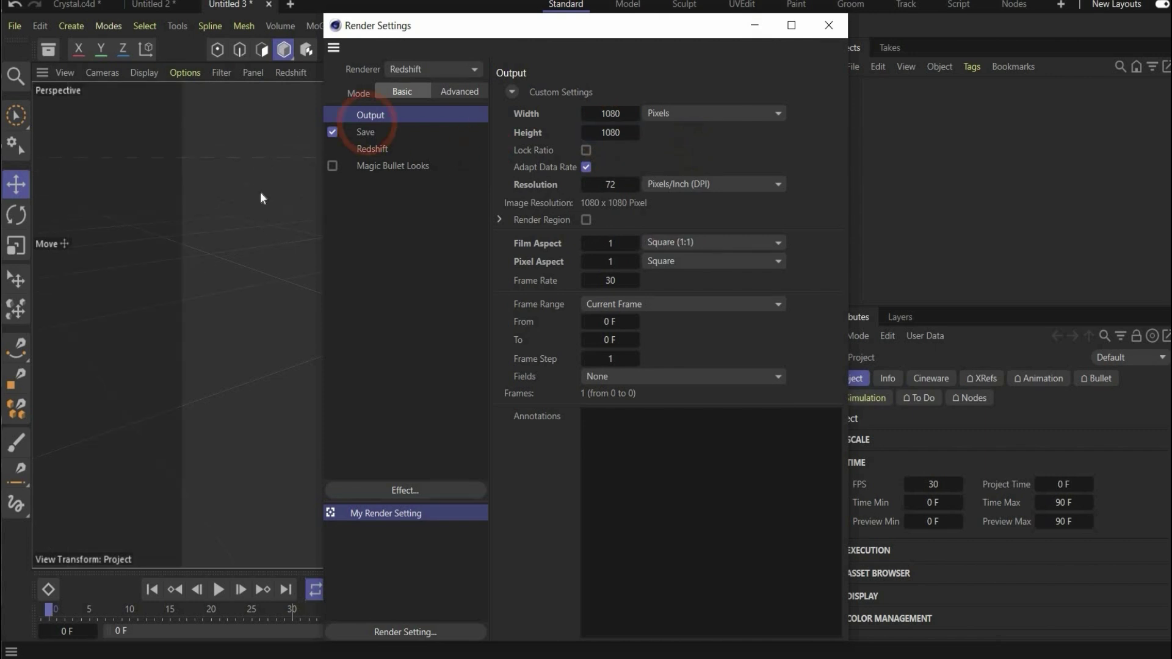
{"action": "left_click", "coordinate": [269, 119]}
Step: Set the render frame range to All Frames, then close the render settings and the crystal preview video
{"action": "left_click", "coordinate": [677, 304]}
{"action": "left_click", "coordinate": [636, 364]}
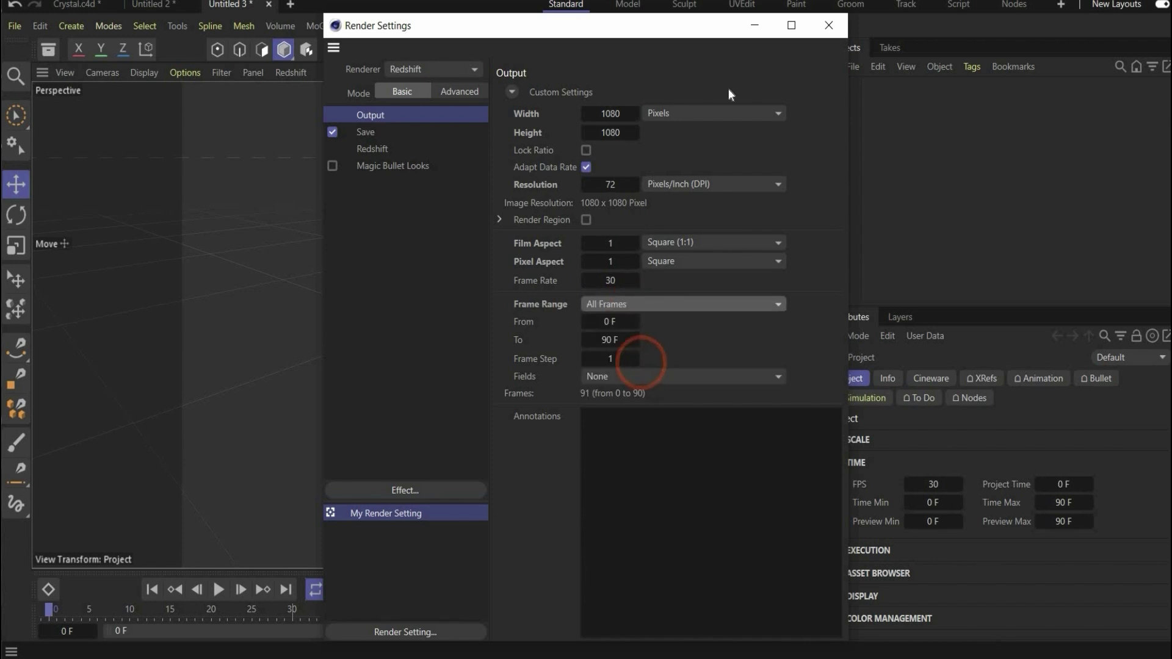
{"action": "left_click", "coordinate": [829, 27]}
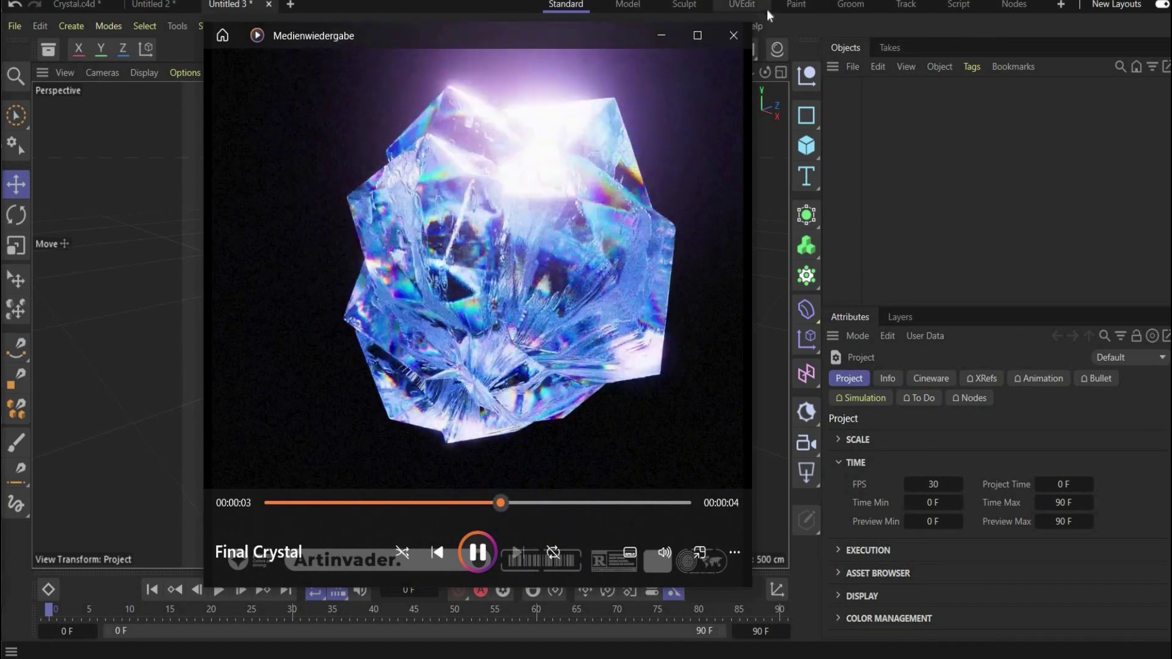
{"action": "left_click", "coordinate": [734, 34]}
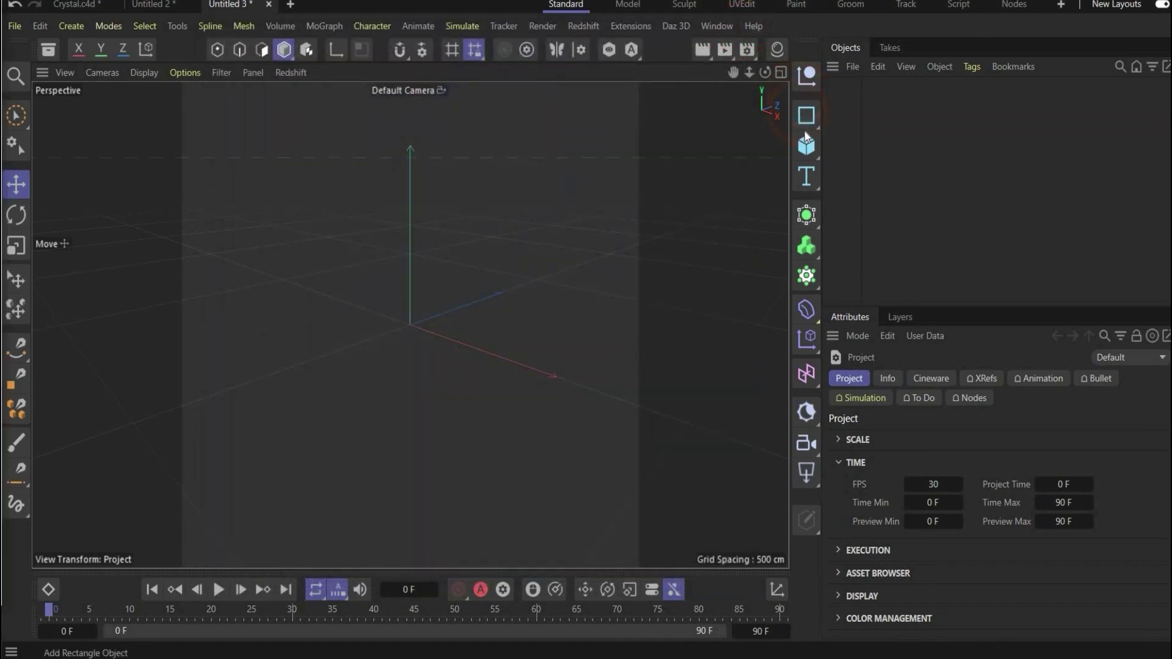
Step: Add a Platonic primitive to the scene
{"action": "left_click", "coordinate": [806, 145]}
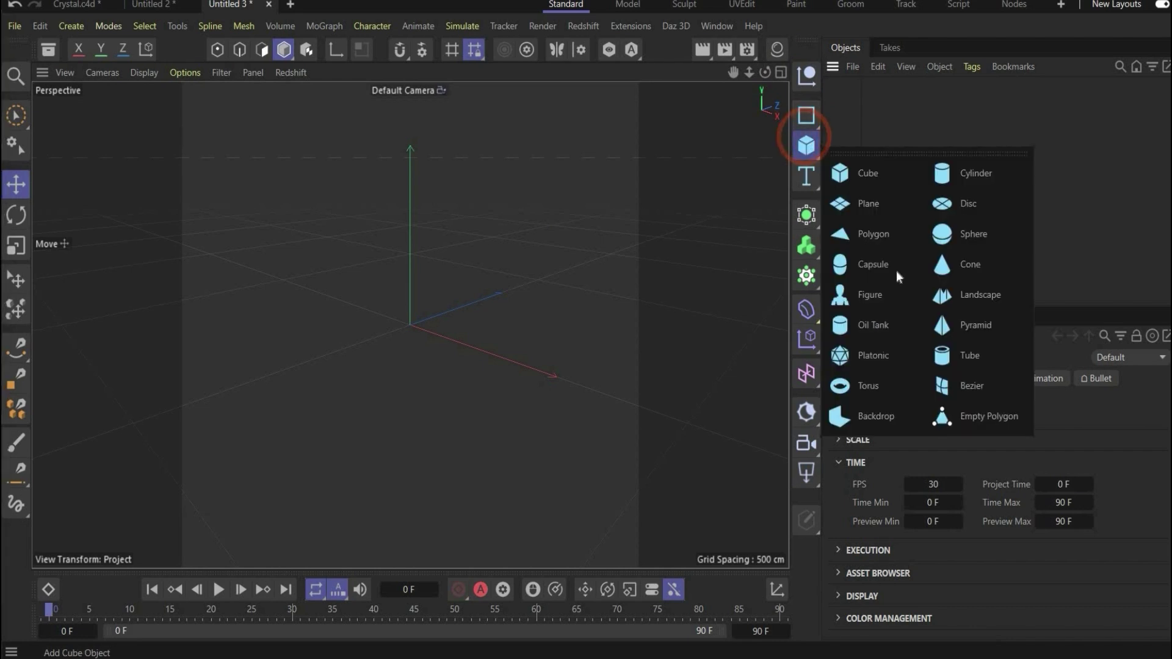
{"action": "left_click", "coordinate": [910, 351]}
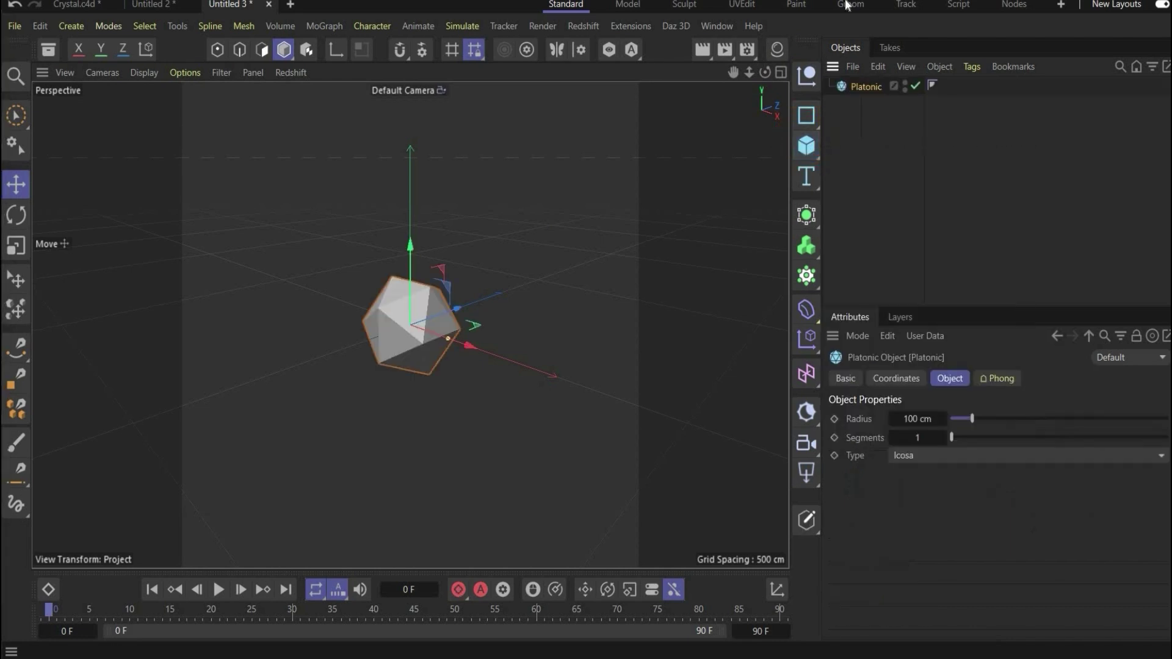
{"action": "left_click", "coordinate": [807, 145]}
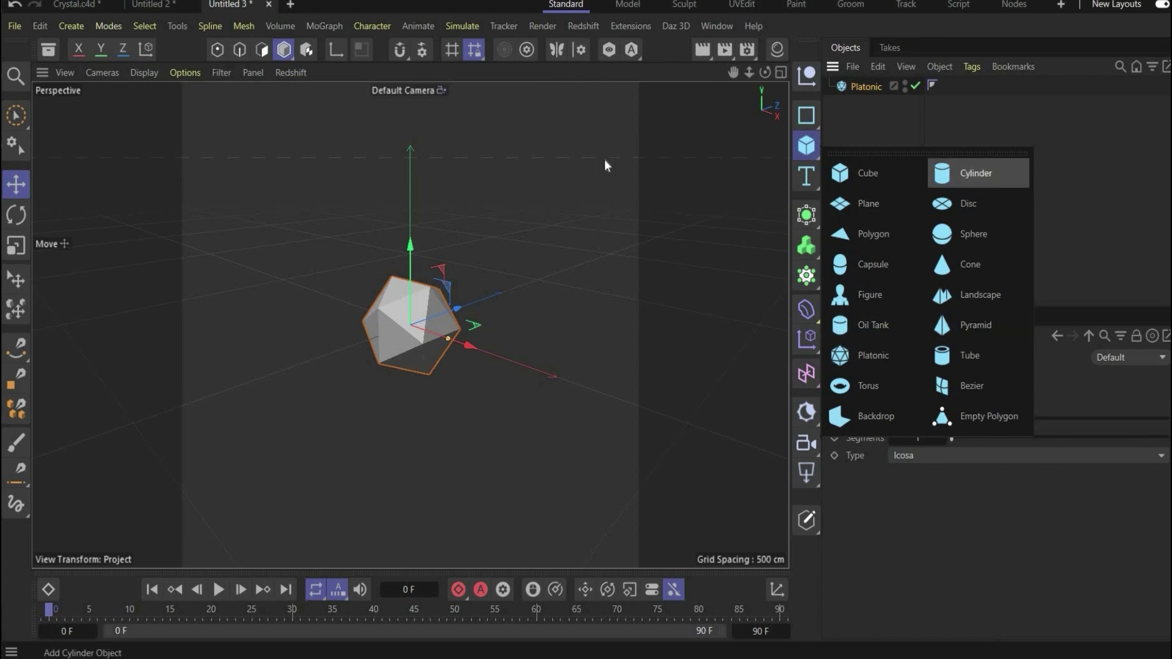
{"action": "left_click", "coordinate": [652, 210]}
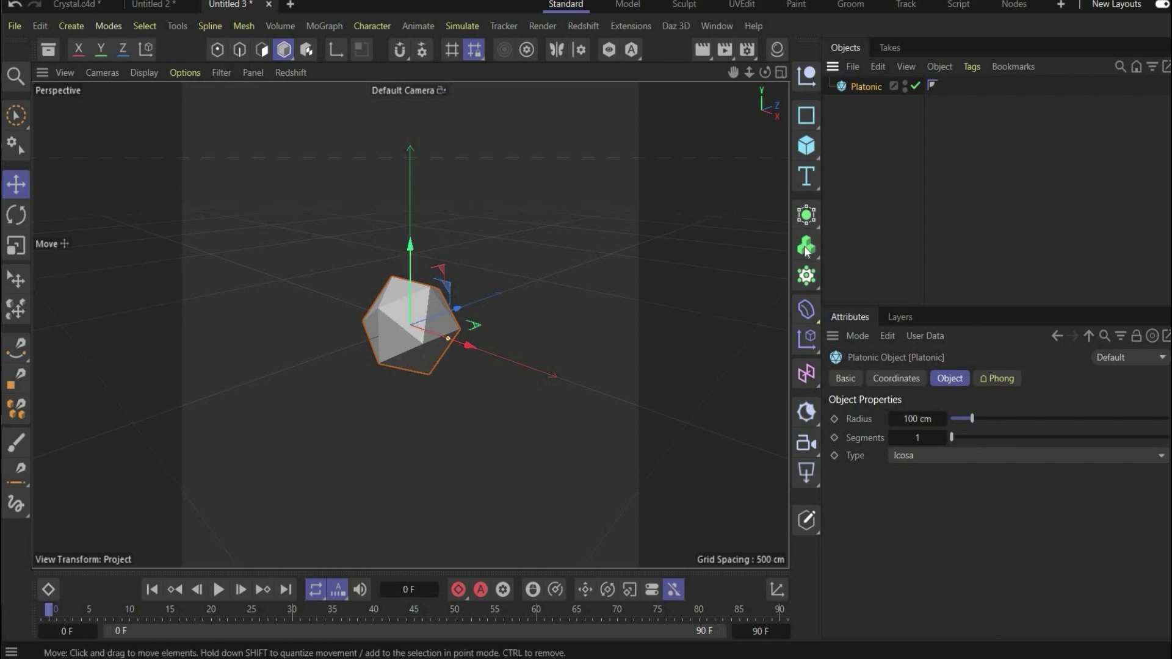
Step: Add a Cloner and make the Platonic its child
{"action": "left_click", "coordinate": [806, 276]}
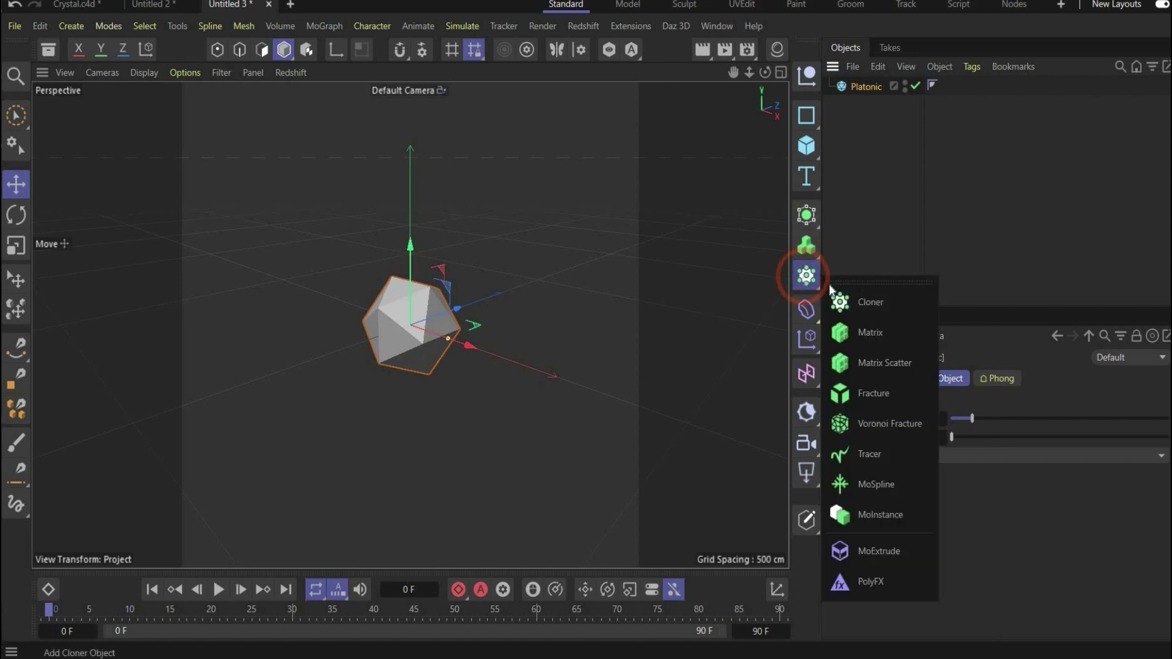
{"action": "left_click", "coordinate": [870, 301]}
{"action": "left_click_drag", "start_coordinate": [863, 101], "coordinate": [871, 80]}
{"action": "left_click", "coordinate": [870, 83]}
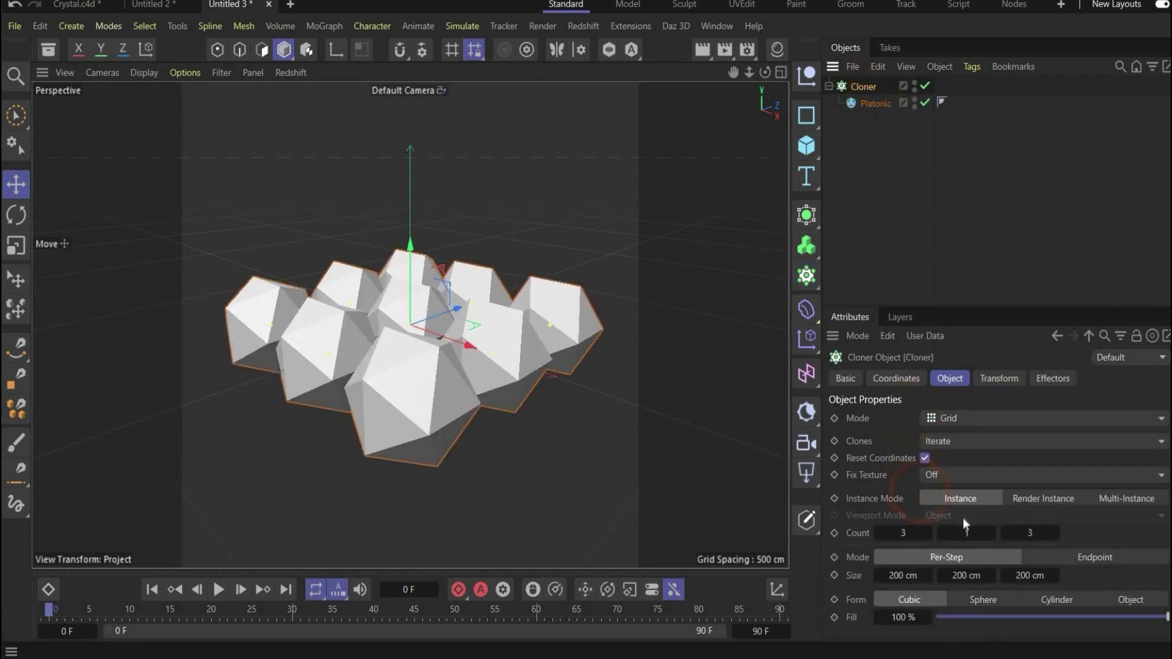
Step: Set the Cloner's grid count to 2 in Y and its per-step size to 100 cm on all three axes
{"action": "left_click_drag", "start_coordinate": [964, 531], "coordinate": [1013, 576]}
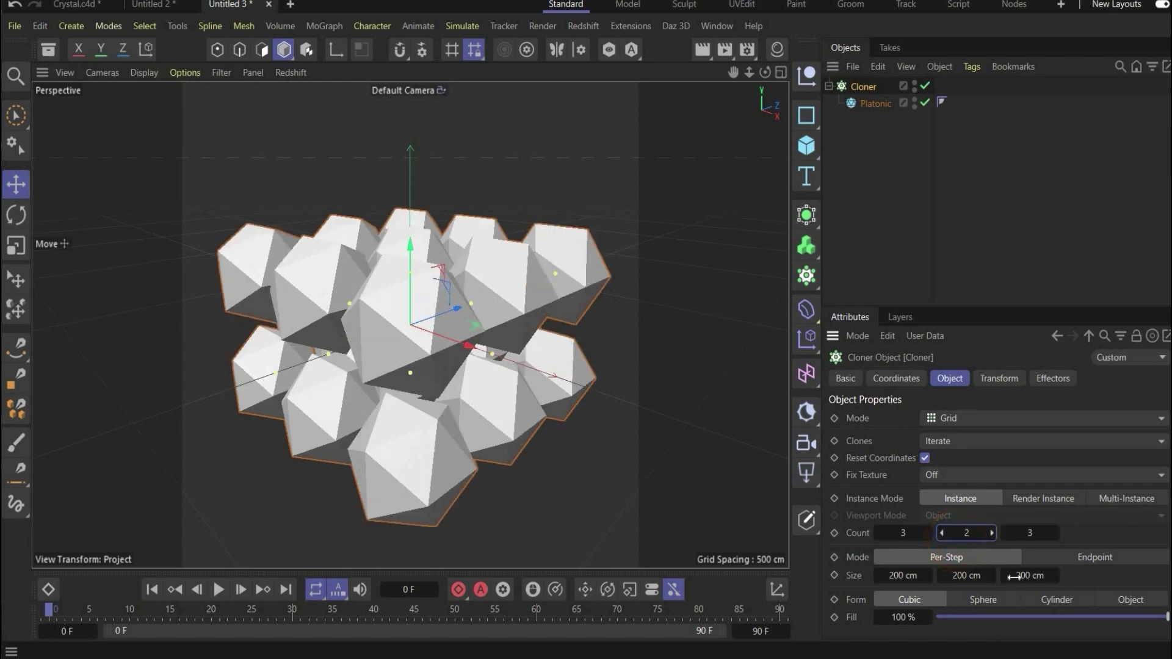
{"action": "double_click", "coordinate": [901, 576]}
{"action": "key", "text": "BackSpace"}
{"action": "type", "text": "100"}
{"action": "key", "text": "Return"}
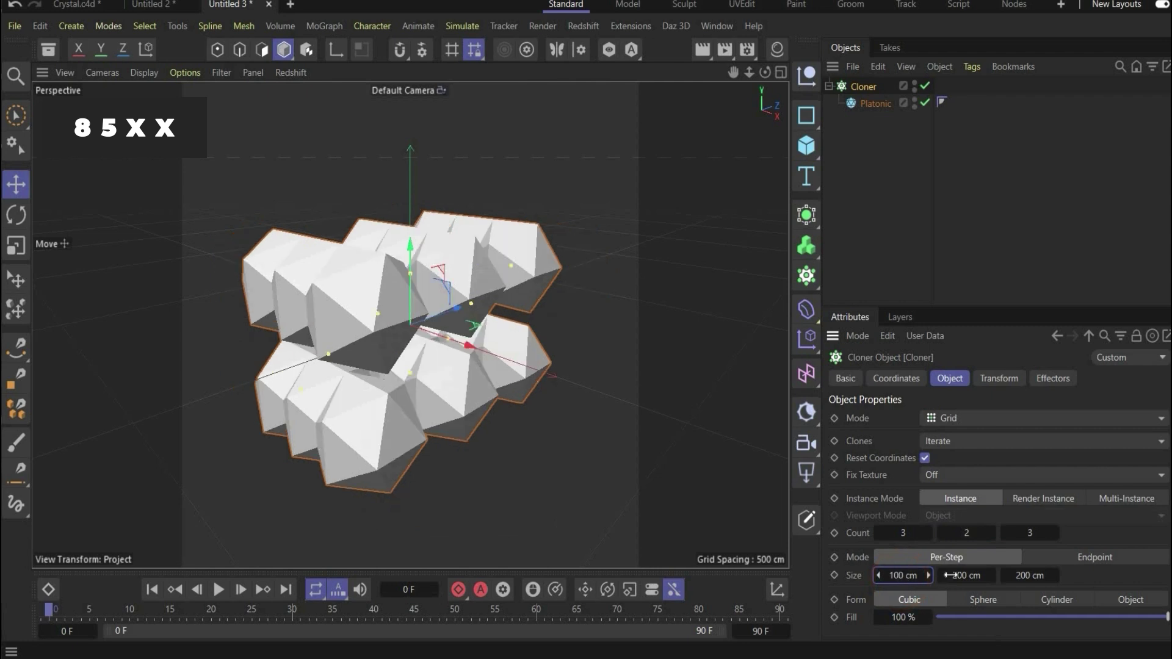
{"action": "double_click", "coordinate": [963, 575]}
{"action": "type", "text": "100"}
{"action": "key", "text": "Return"}
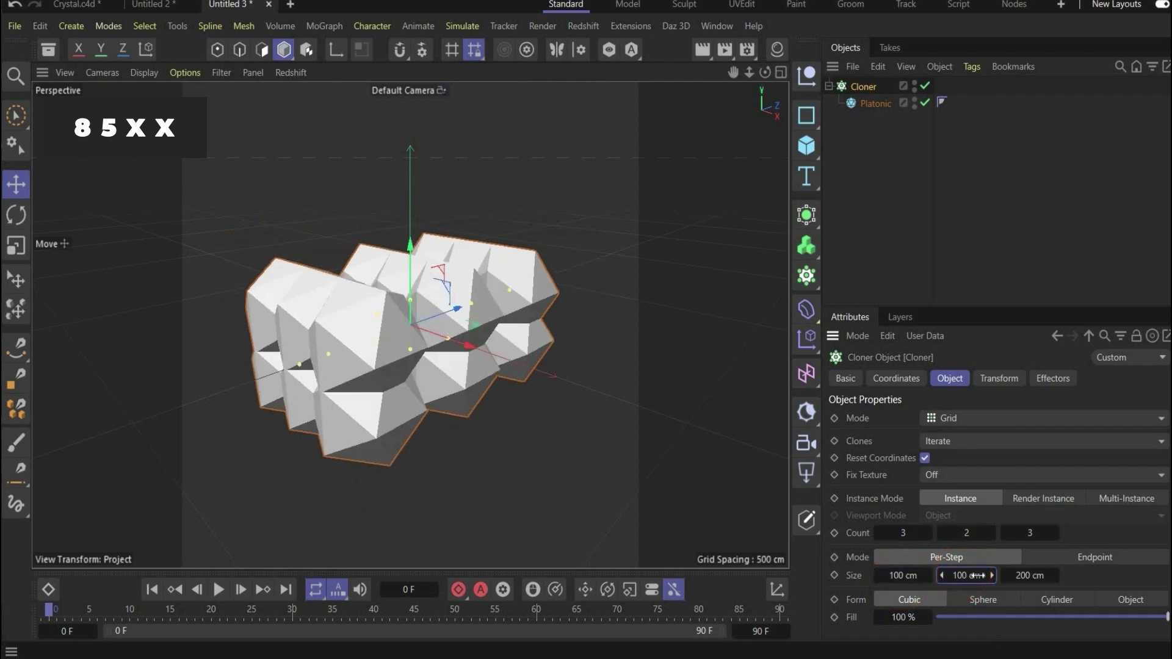
{"action": "double_click", "coordinate": [1029, 576]}
{"action": "type", "text": "100"}
{"action": "key", "text": "Return"}
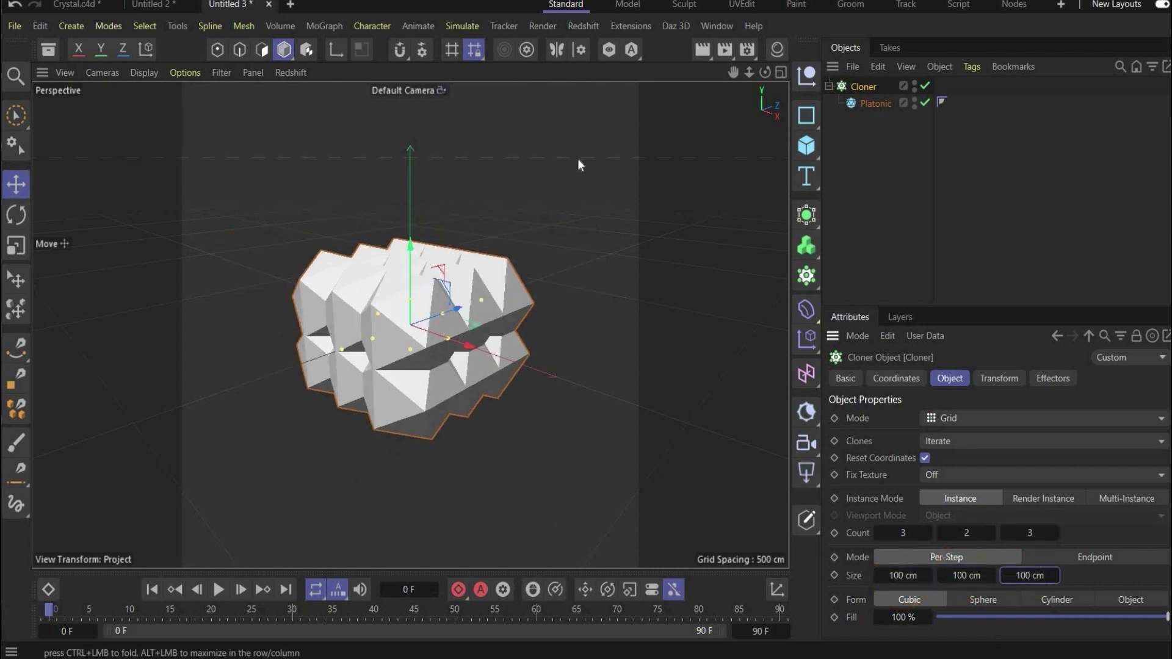
Step: Apply a MoGraph Random effector to the Cloner
{"action": "left_click", "coordinate": [427, 293]}
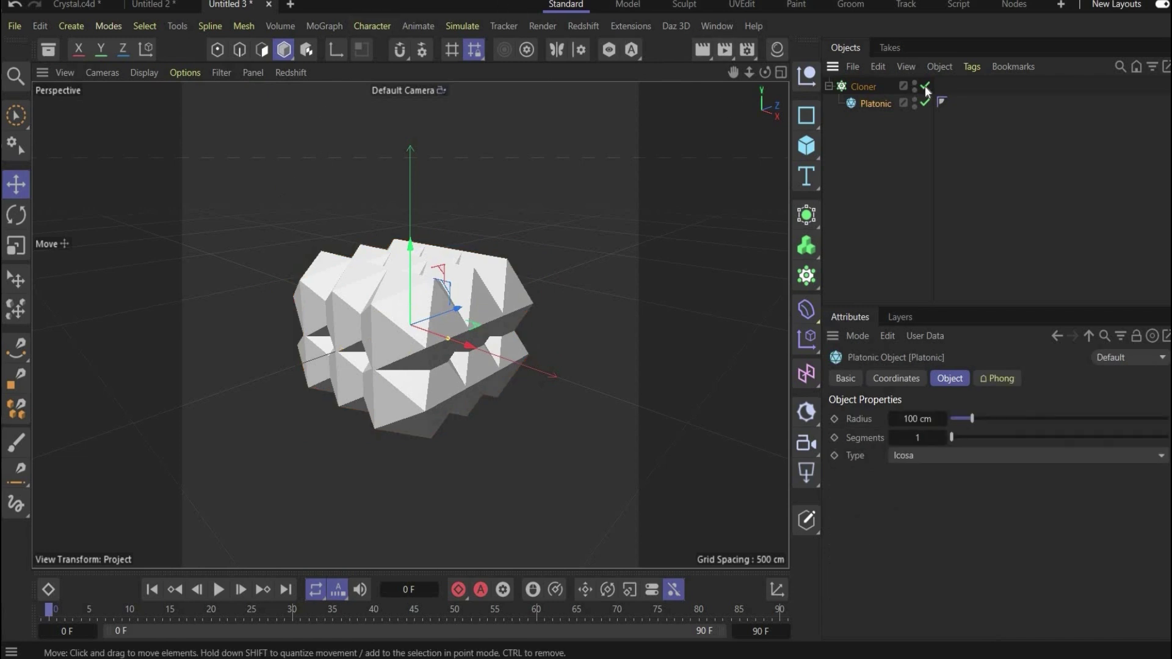
{"action": "left_click", "coordinate": [871, 85]}
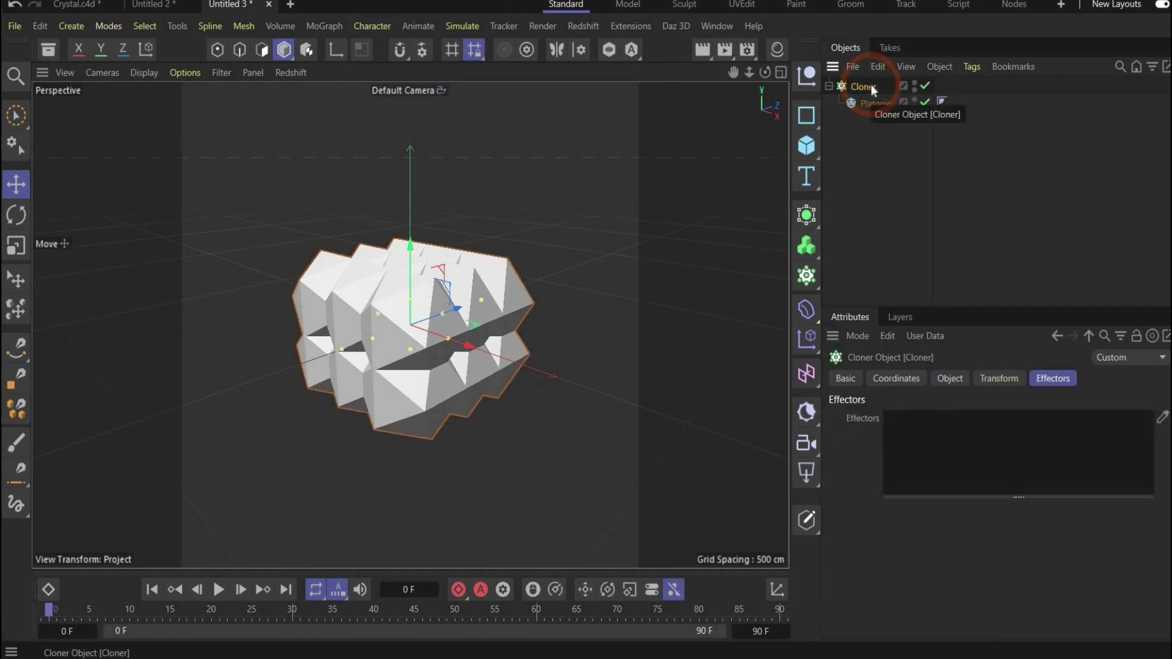
{"action": "left_click", "coordinate": [321, 25]}
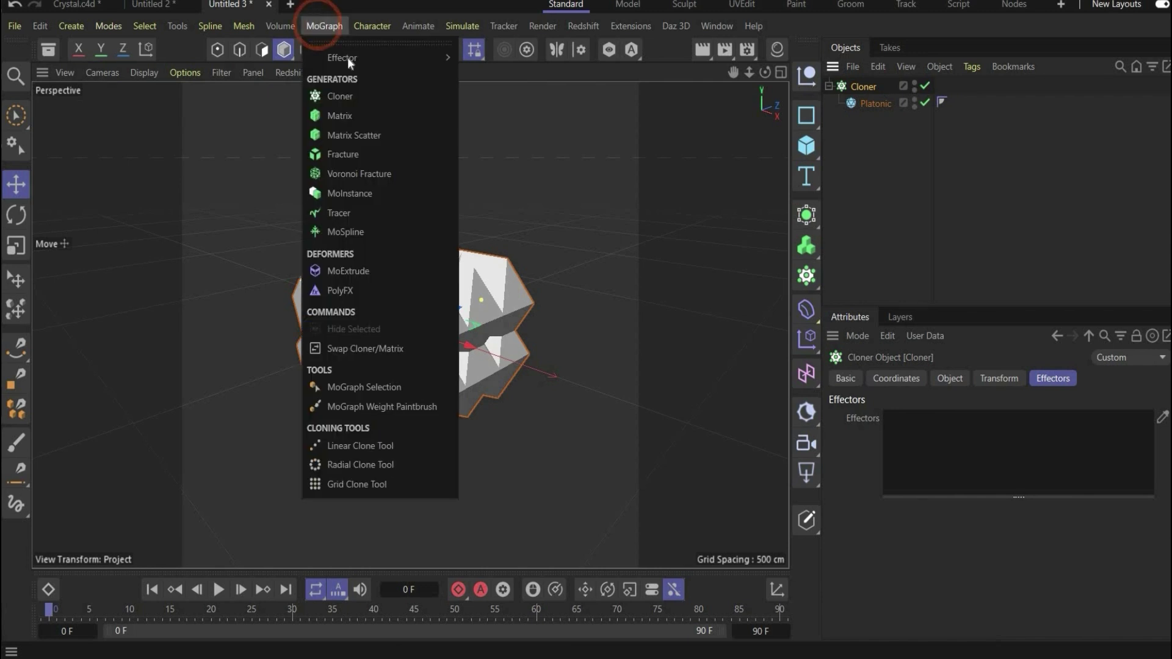
{"action": "left_click", "coordinate": [347, 57]}
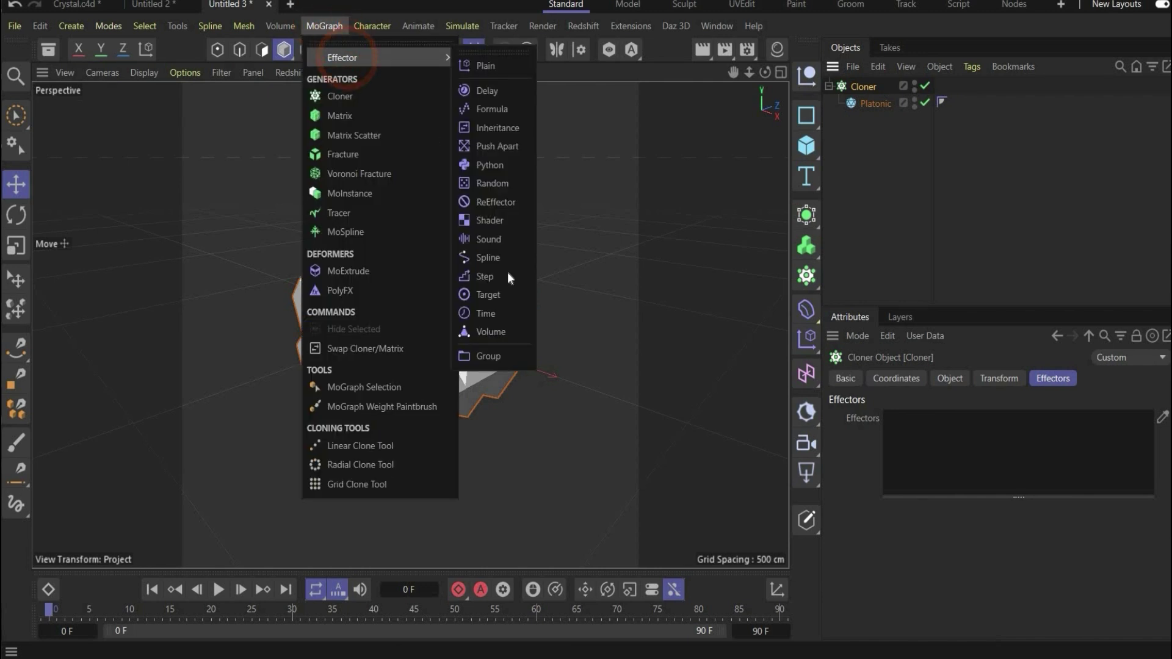
{"action": "left_click", "coordinate": [511, 183]}
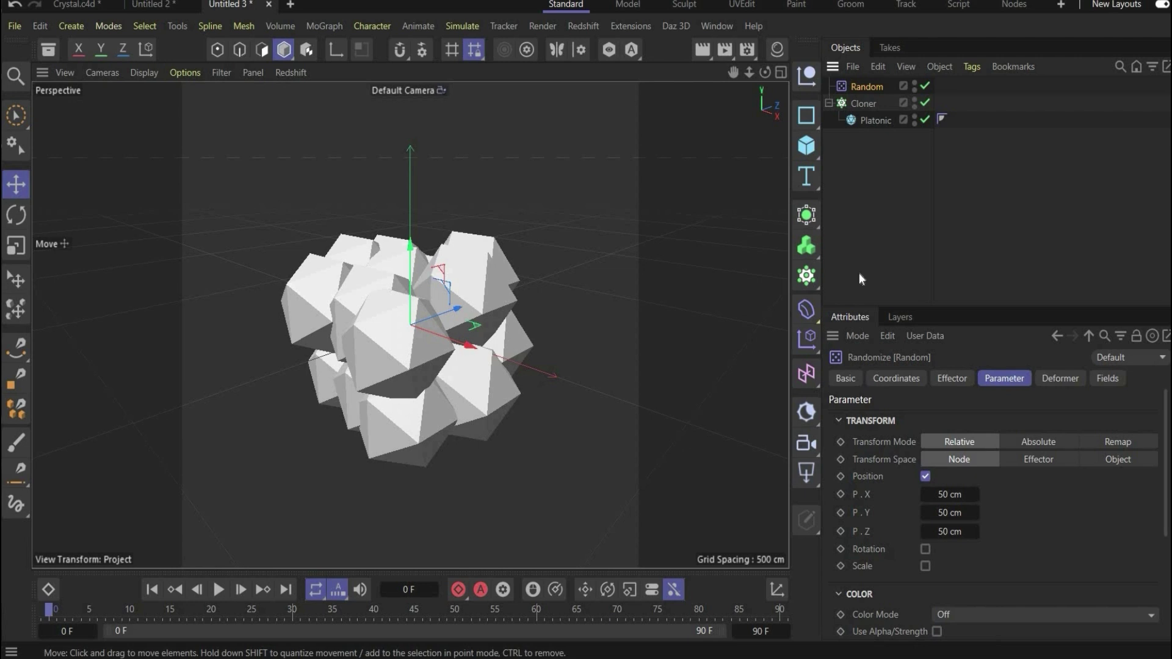
Step: Disable the Random effector's position and enable rotation with H 86°, P 103° and B 126°
{"action": "left_click", "coordinate": [925, 478]}
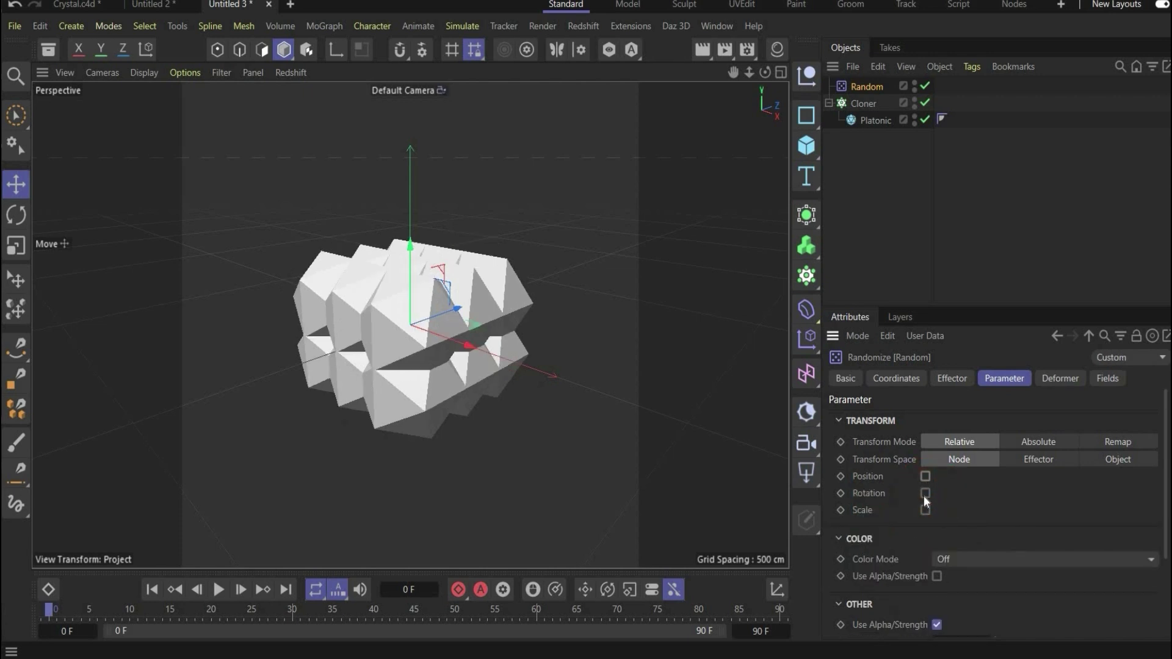
{"action": "left_click", "coordinate": [926, 494]}
{"action": "left_click", "coordinate": [951, 512]}
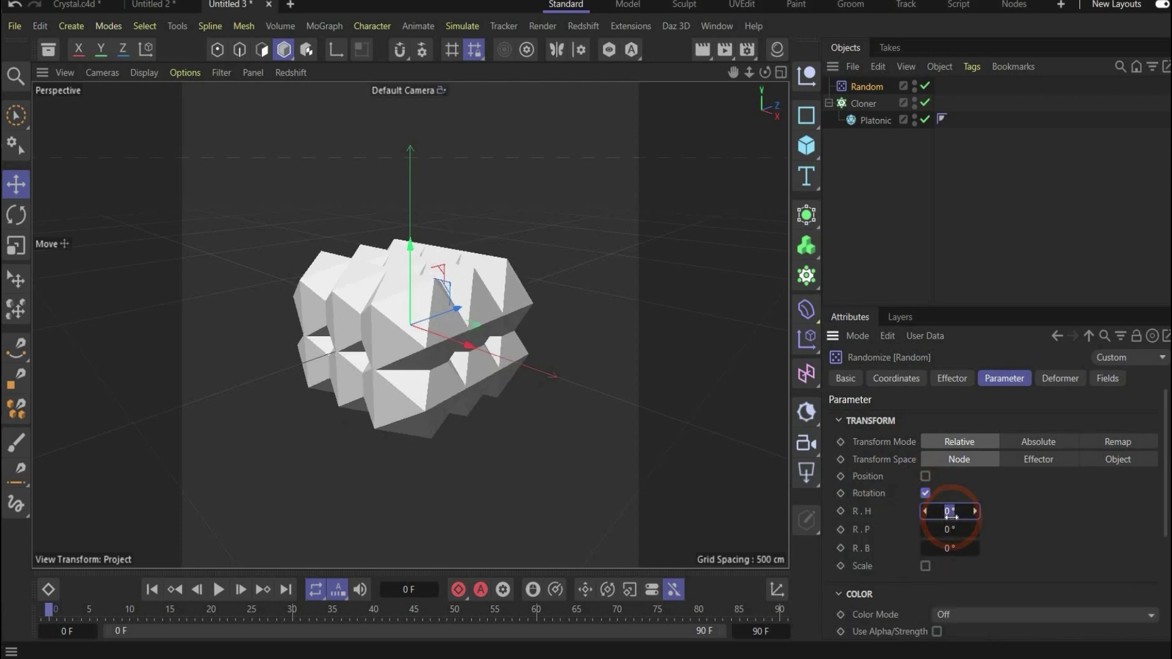
{"action": "left_click", "coordinate": [953, 535]}
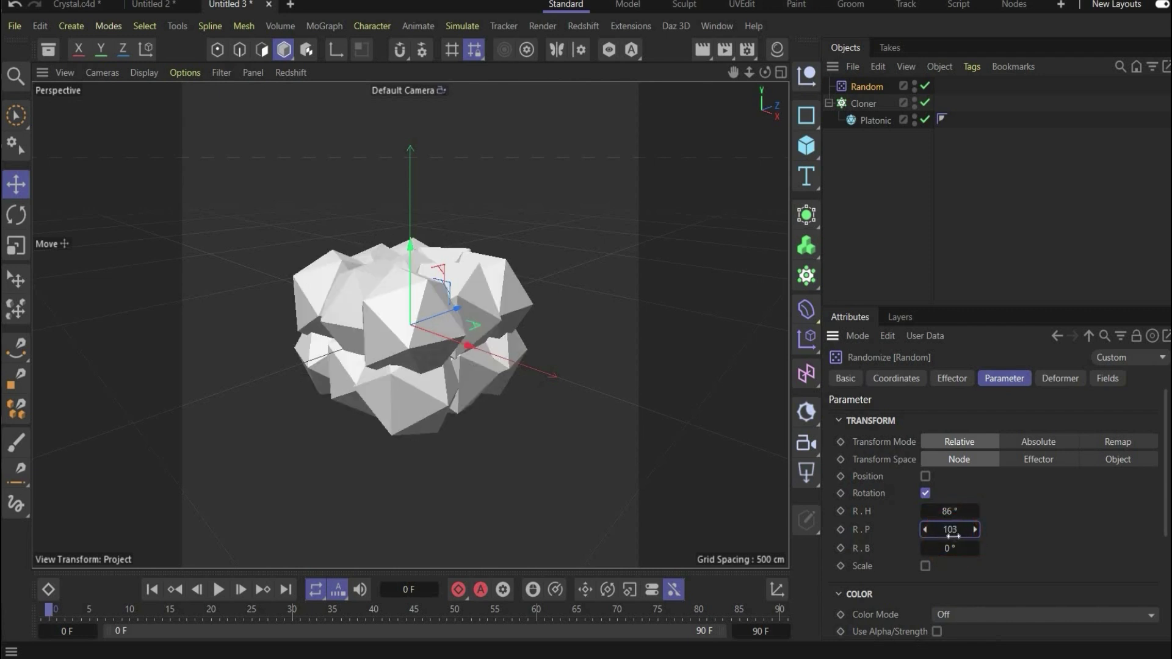
{"action": "key", "text": "Return"}
{"action": "left_click", "coordinate": [948, 548]}
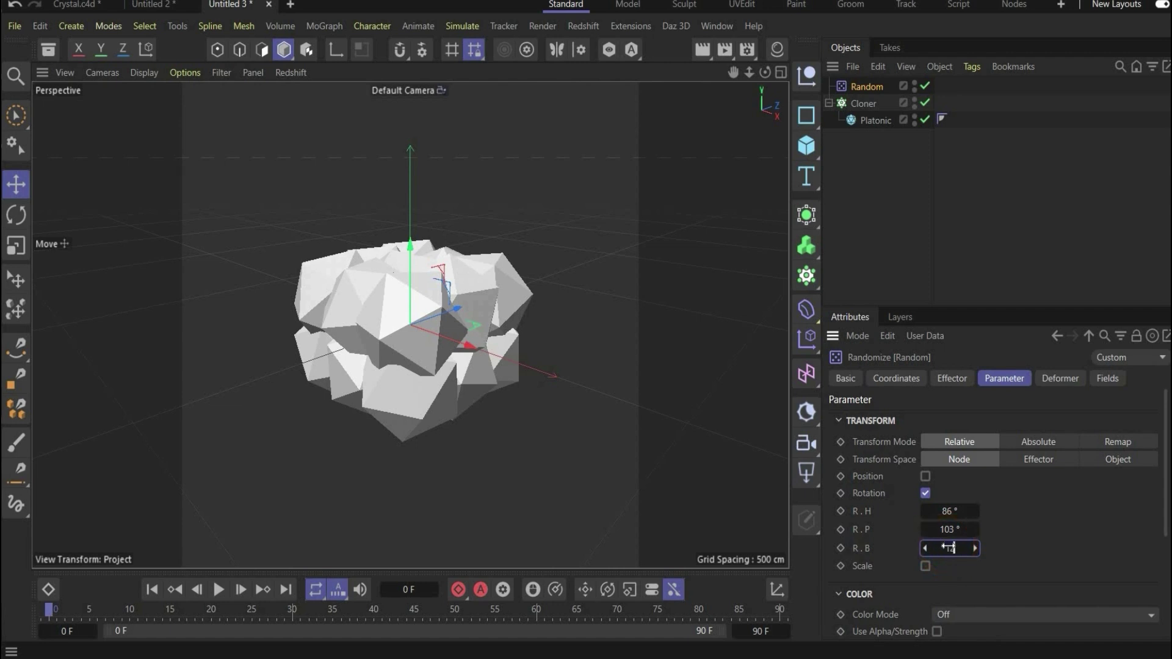
{"action": "type", "text": "126"}
{"action": "key", "text": "Return"}
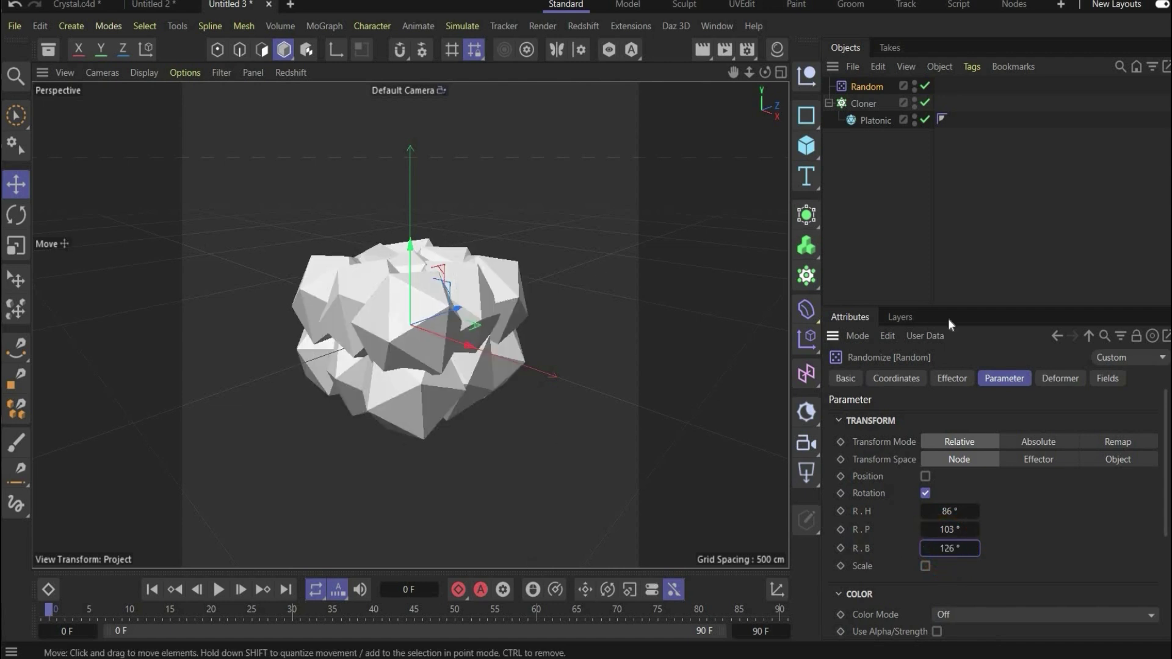
Step: Enable scale on the Random effector and set X, Y and Z to 0.5 each
{"action": "left_click", "coordinate": [926, 567]}
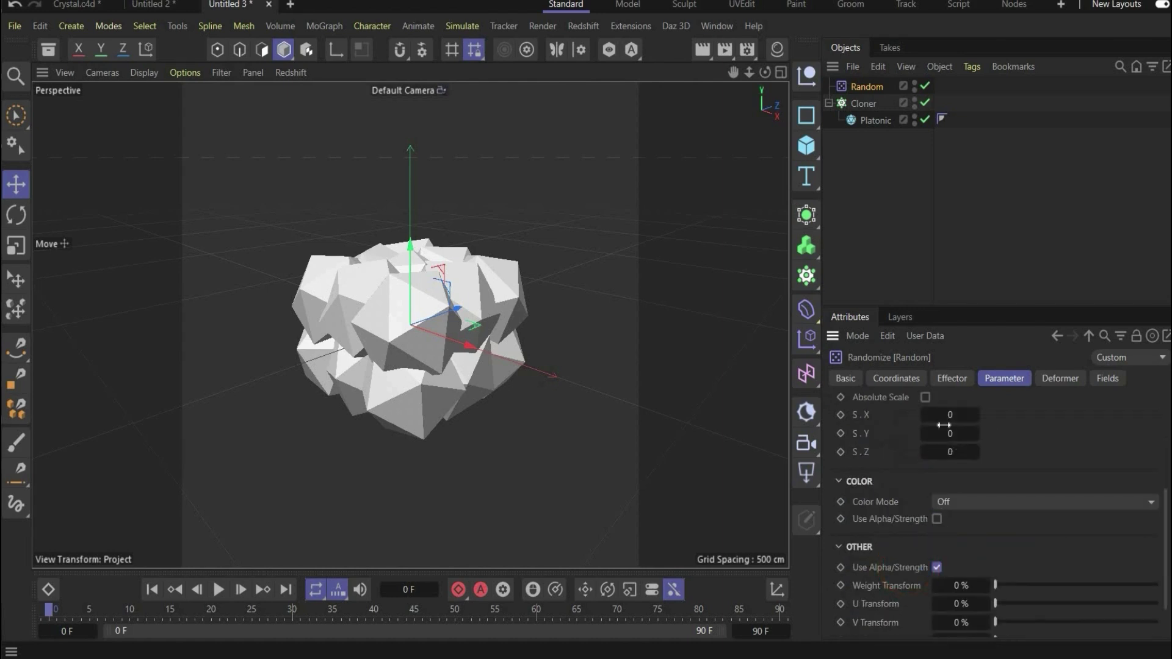
{"action": "left_click", "coordinate": [946, 418]}
{"action": "type", "text": "0.5"}
{"action": "key", "text": "Return"}
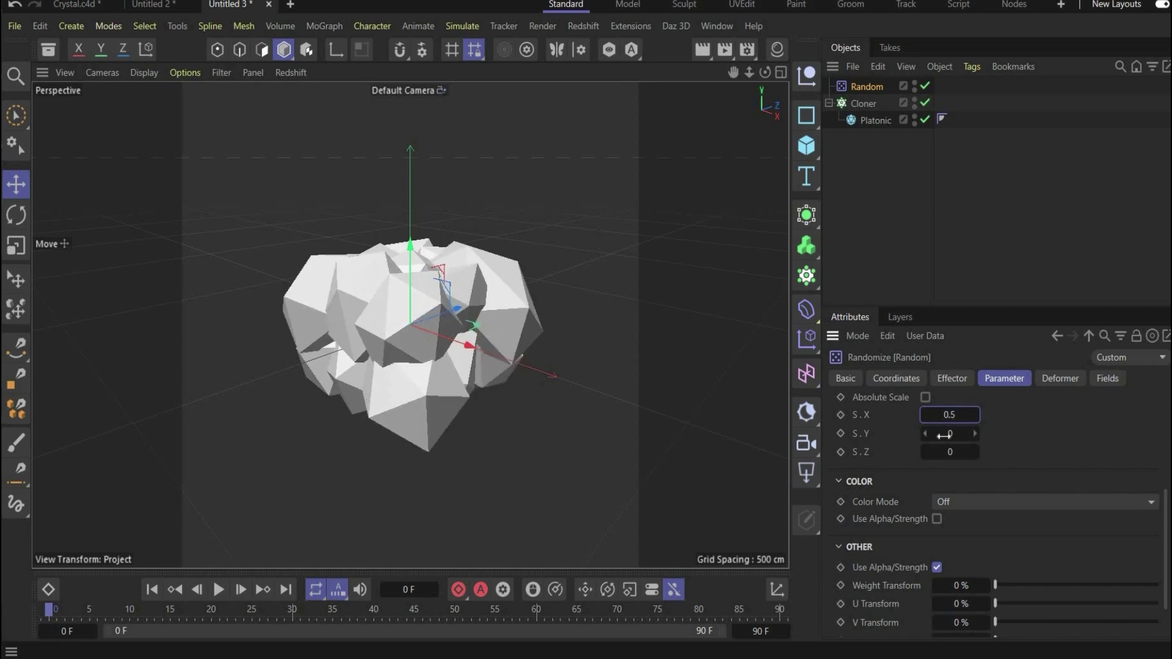
{"action": "left_click", "coordinate": [945, 435]}
{"action": "type", "text": "0.5"}
{"action": "key", "text": "Return"}
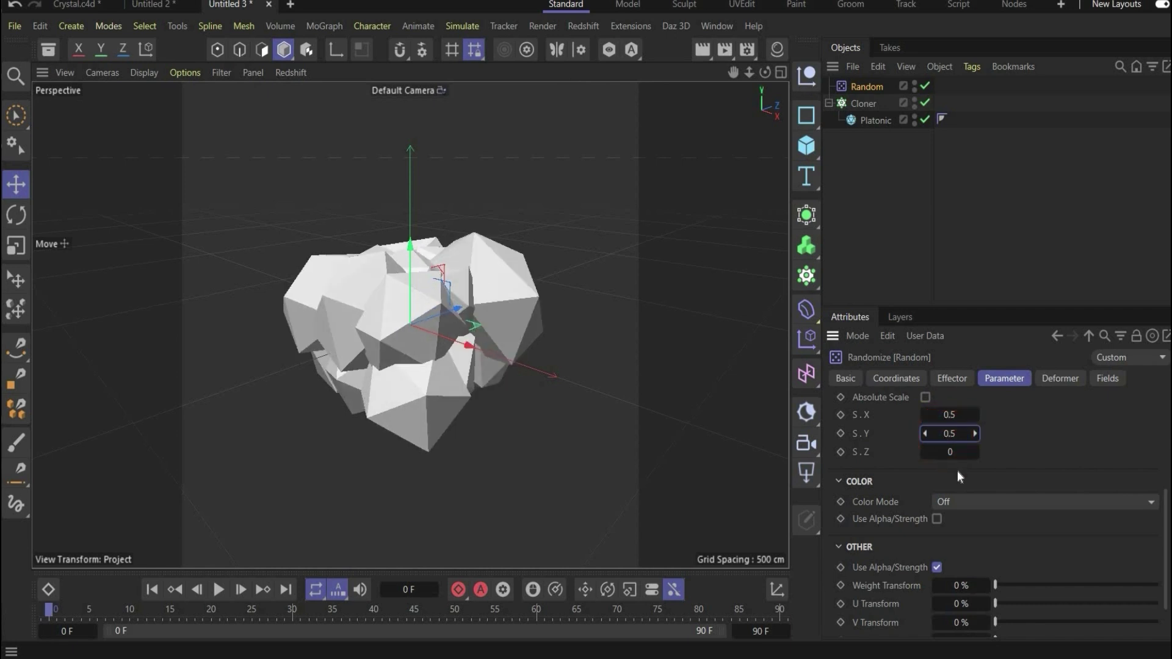
{"action": "left_click", "coordinate": [946, 452]}
{"action": "type", "text": "0.5"}
{"action": "key", "text": "Return"}
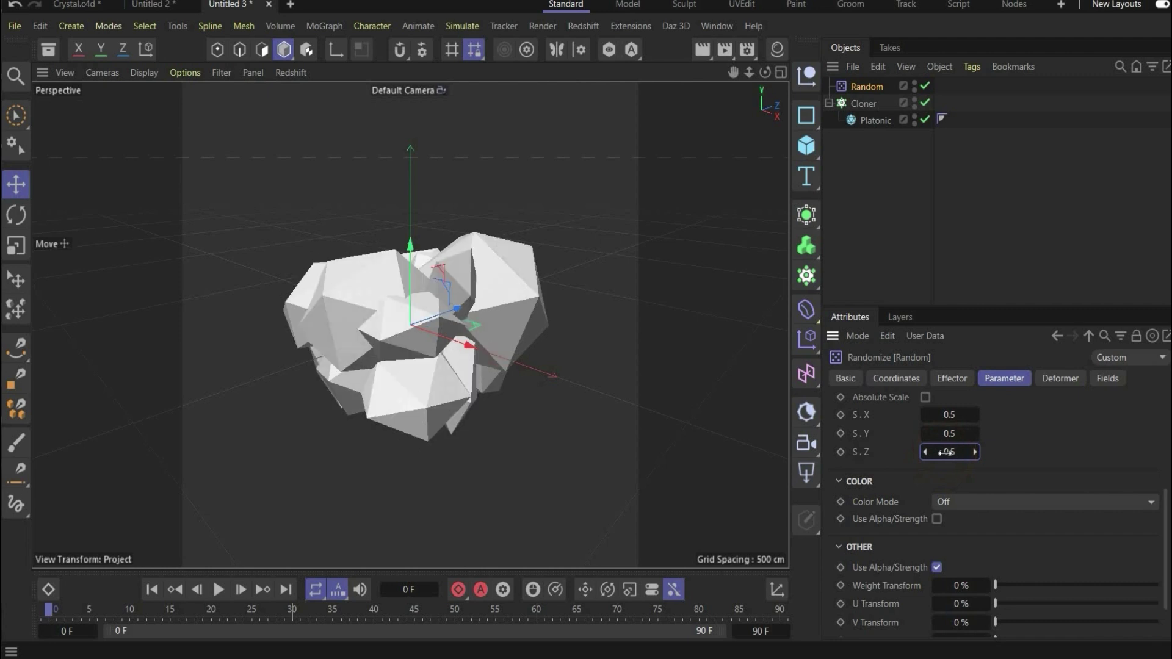
Step: Move the Random effector below the Cloner in the object hierarchy and collapse the Cloner
{"action": "left_click_drag", "start_coordinate": [765, 73], "coordinate": [746, 88]}
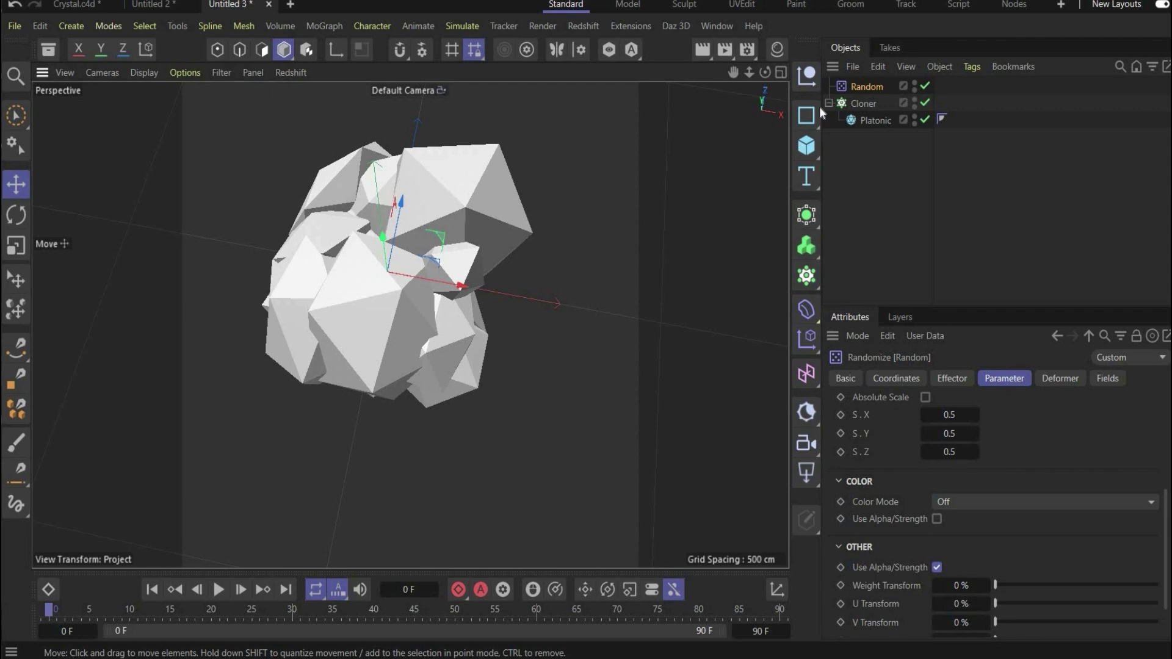
{"action": "left_click_drag", "start_coordinate": [868, 88], "coordinate": [862, 130]}
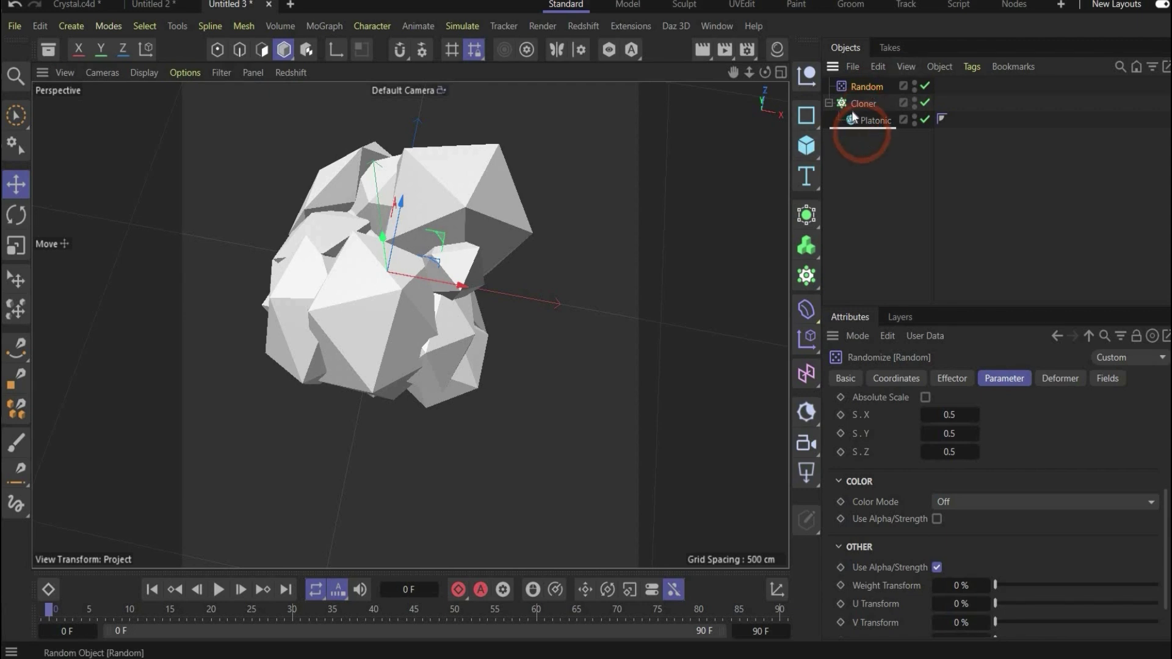
{"action": "left_click", "coordinate": [830, 86]}
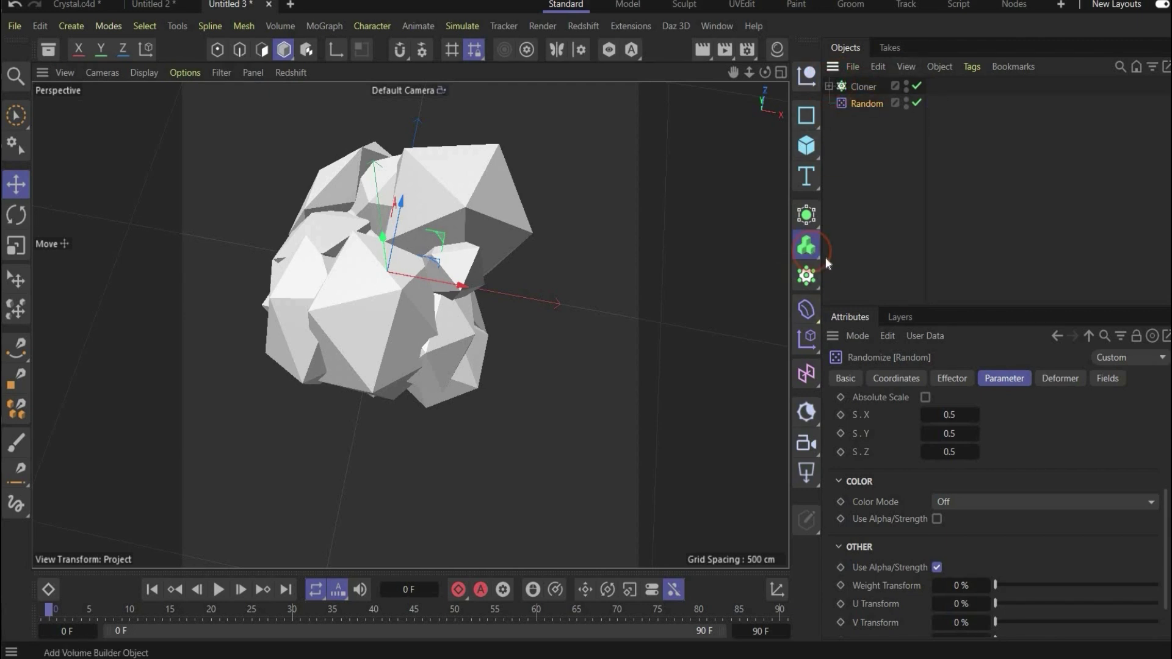
Step: Add a Volume Builder and a Volume Mesher to the scene
{"action": "left_click", "coordinate": [809, 249]}
{"action": "left_click", "coordinate": [841, 269]}
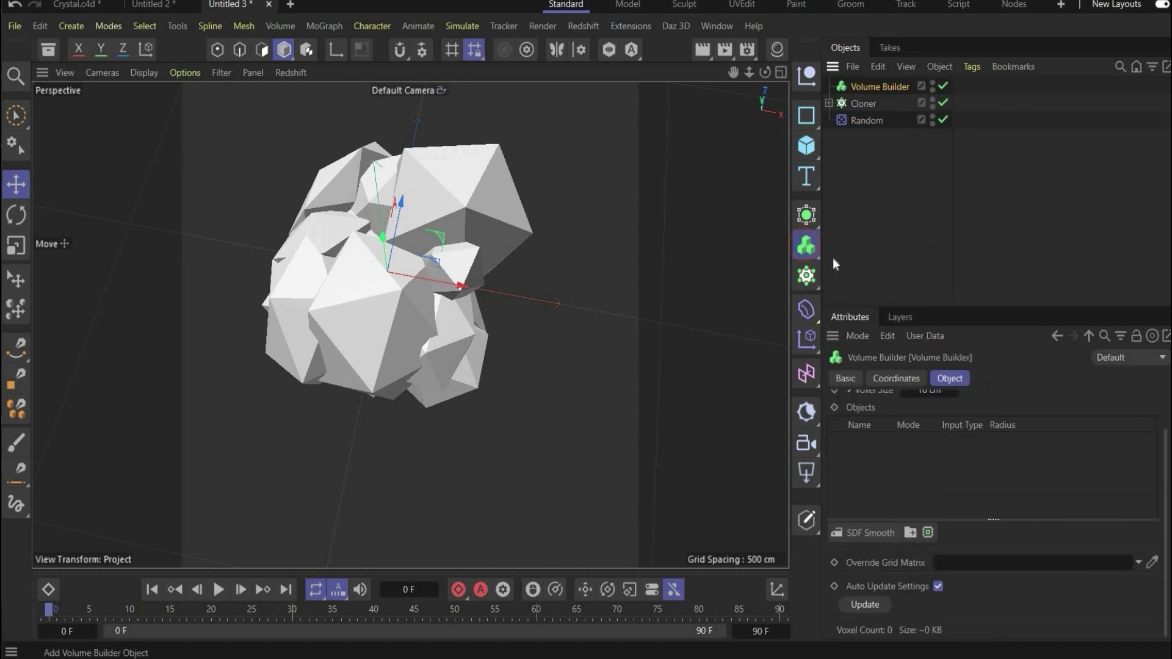
{"action": "left_click", "coordinate": [867, 302]}
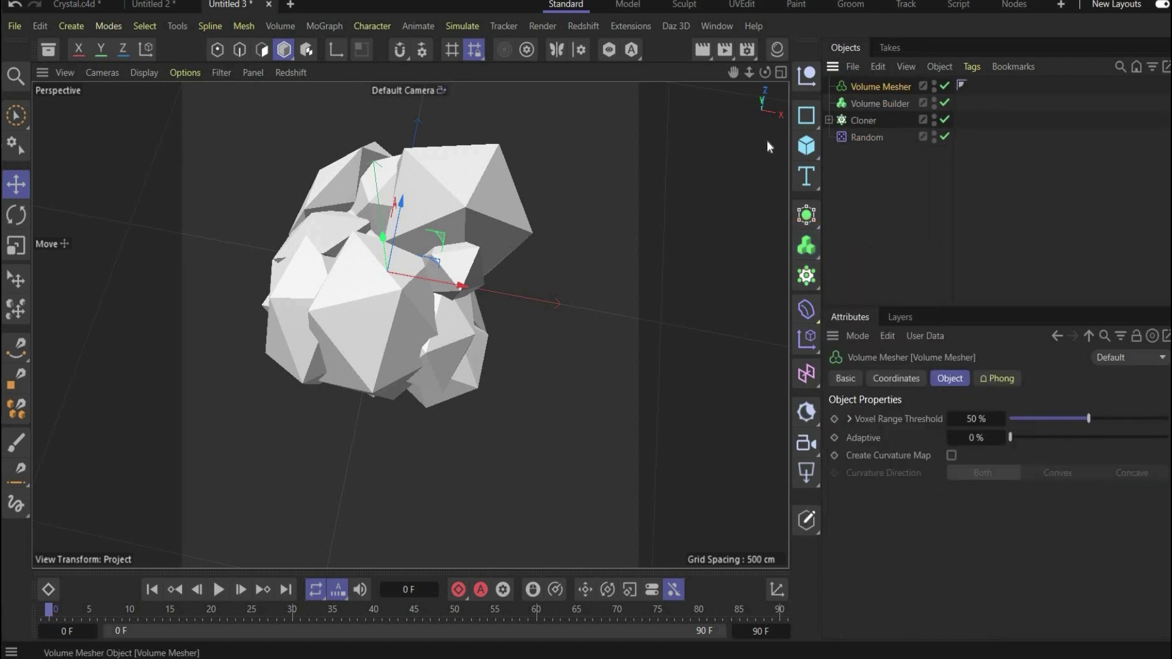
Step: Nest the Cloner in the Volume Builder and the builder in the Volume Mesher, and set the builder's voxel size to 2 cm
{"action": "left_click_drag", "start_coordinate": [870, 101], "coordinate": [893, 102]}
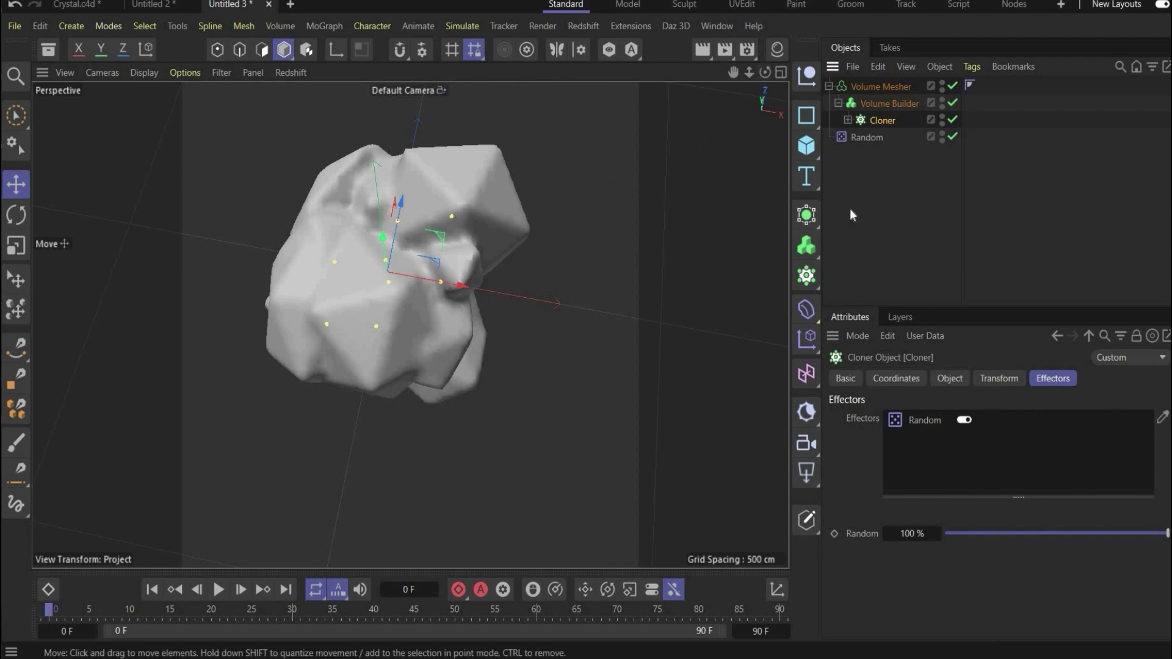
{"action": "left_click", "coordinate": [879, 103]}
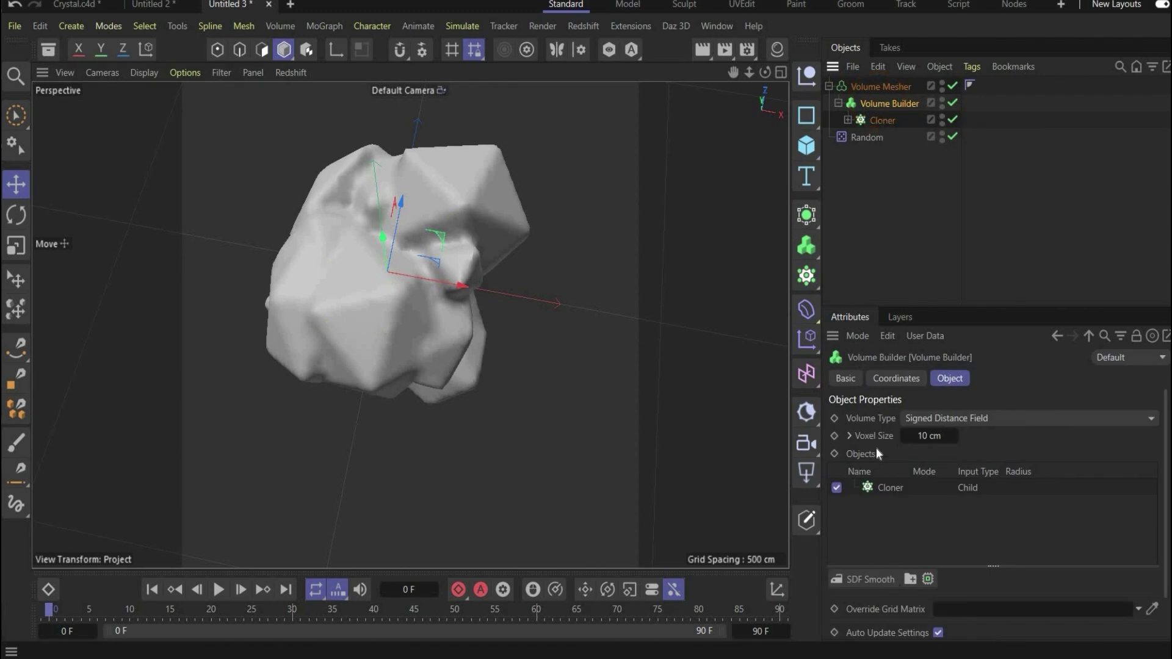
{"action": "left_click", "coordinate": [921, 435]}
{"action": "key", "text": "BackSpace"}
{"action": "type", "text": "2"}
{"action": "key", "text": "Return"}
Step: Add an SDF Smooth filter to the Volume Builder and set its strength to 35 %
{"action": "scroll", "coordinate": [907, 616], "scroll_direction": "down", "scroll_amount": 2}
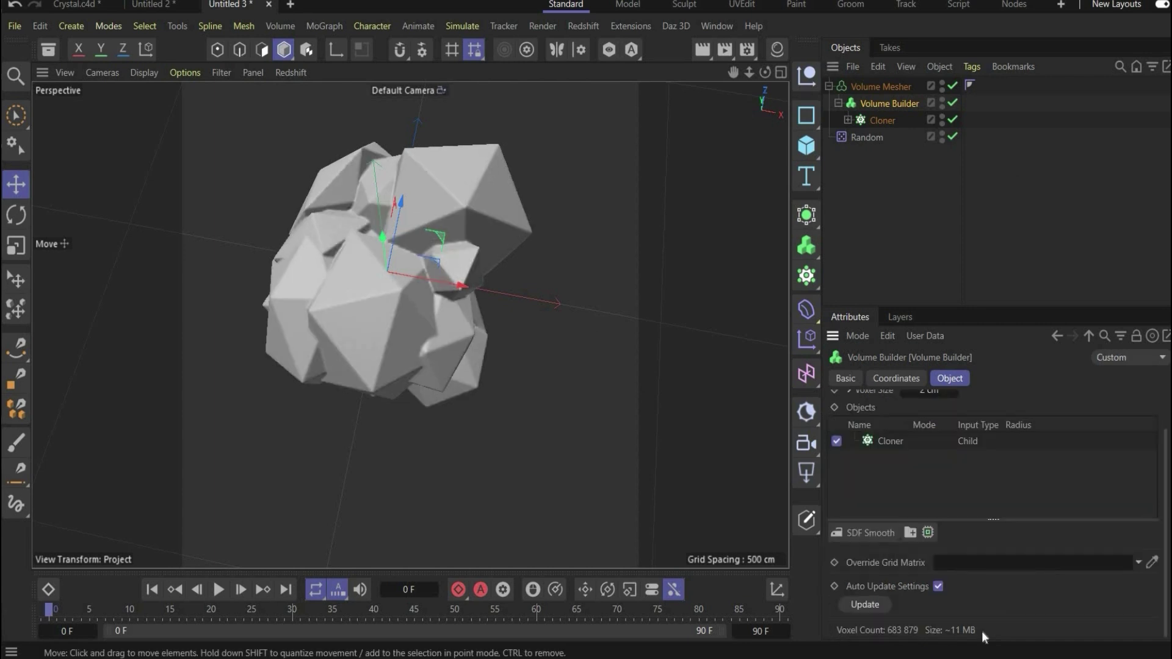
{"action": "left_click", "coordinate": [862, 536]}
{"action": "scroll", "coordinate": [1001, 580], "scroll_direction": "down", "scroll_amount": 5}
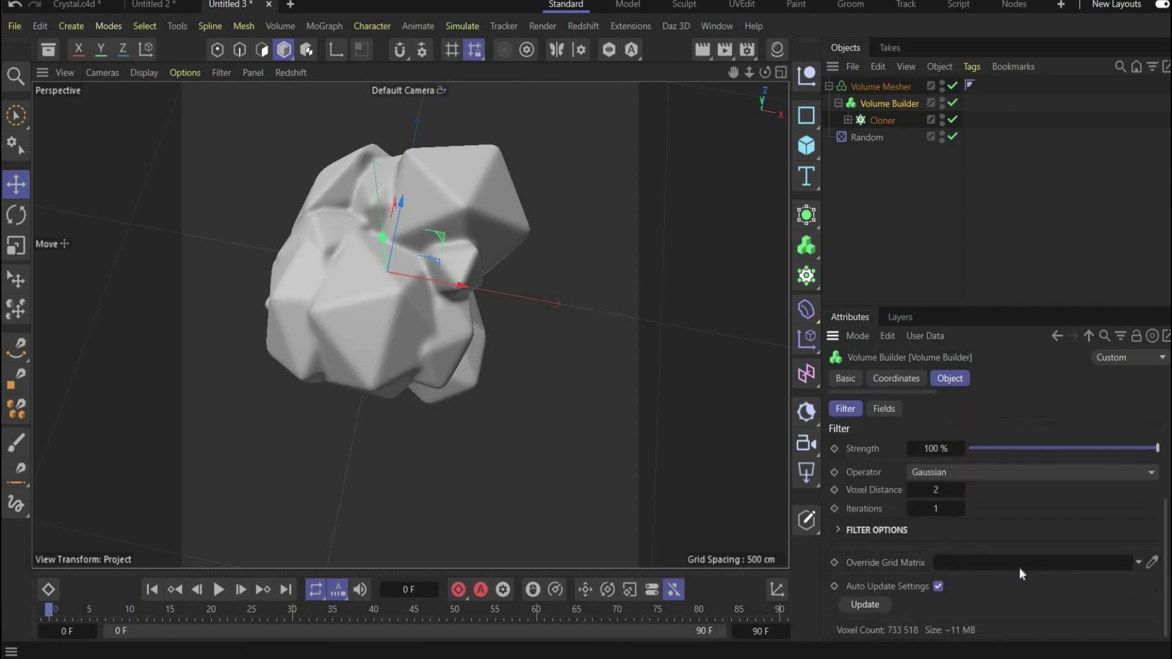
{"action": "left_click_drag", "start_coordinate": [1158, 449], "coordinate": [1043, 448]}
{"action": "left_click", "coordinate": [937, 450]}
{"action": "type", "text": "35"}
{"action": "key", "text": "Return"}
{"action": "left_click_drag", "start_coordinate": [354, 314], "coordinate": [302, 331], "text": "alt"}
{"action": "key", "text": "r"}
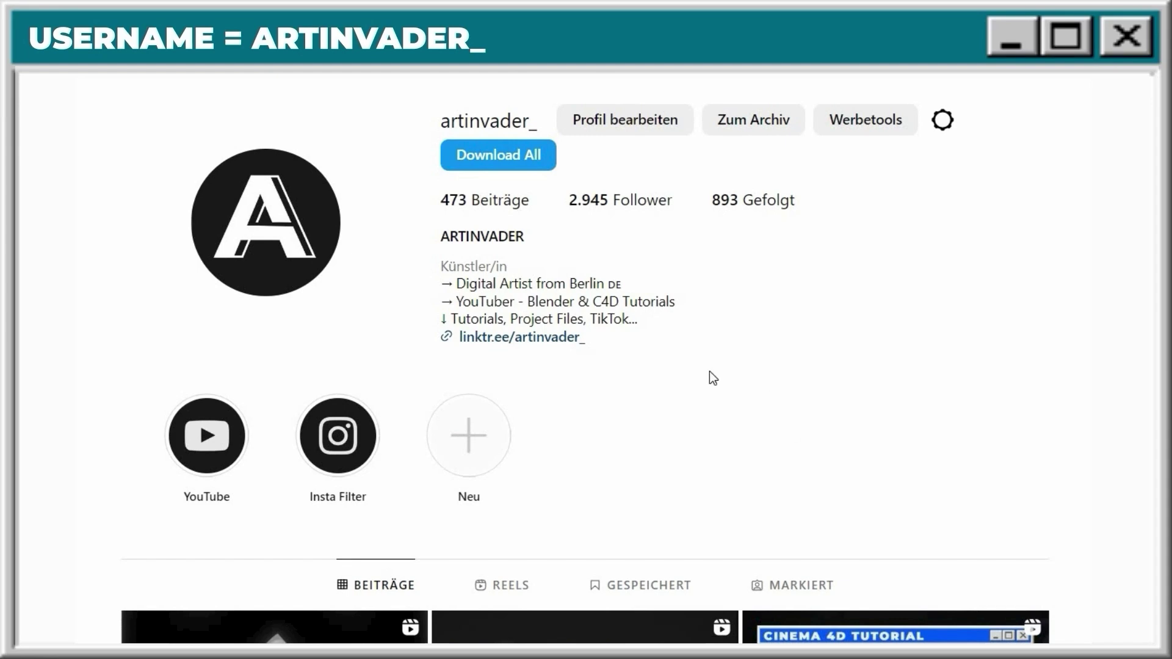
Step: Look through the artist's posts and videos on the Instagram and TikTok profile pages
{"action": "scroll", "coordinate": [709, 371], "scroll_direction": "down", "scroll_amount": 5}
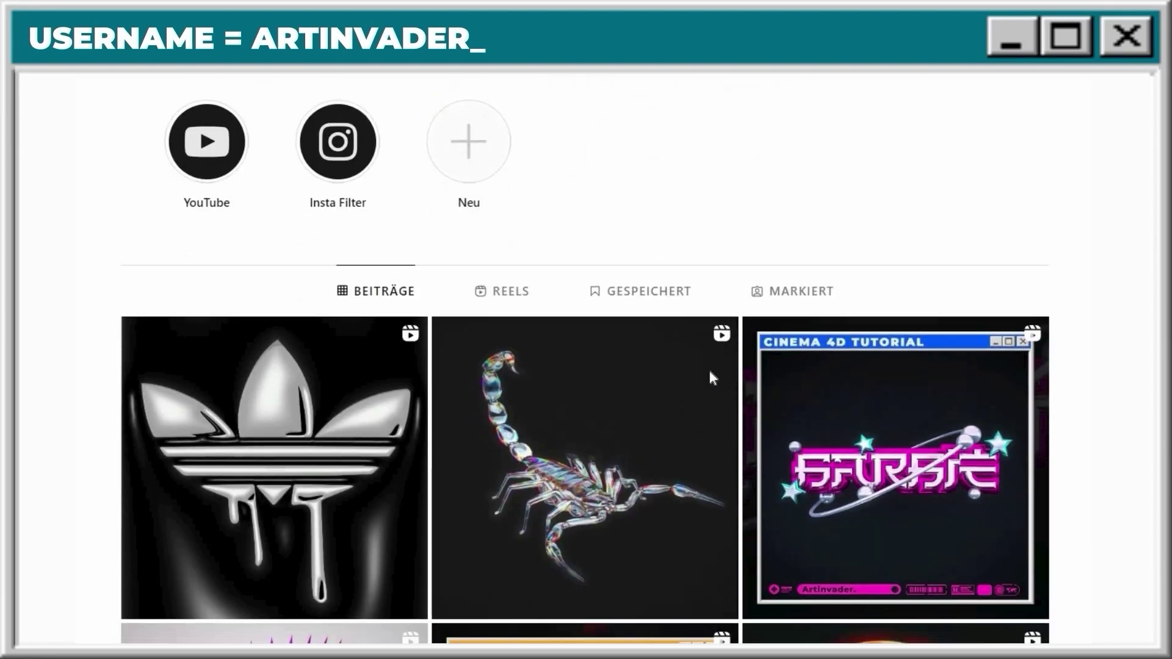
{"action": "scroll", "coordinate": [710, 372], "scroll_direction": "down", "scroll_amount": 6}
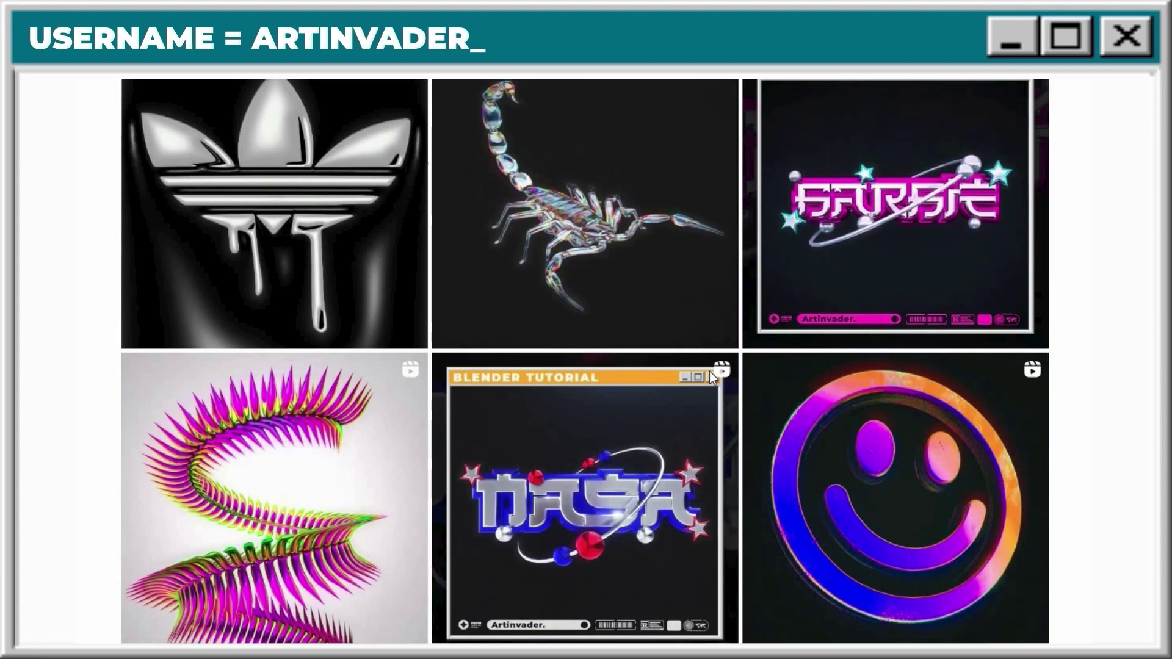
{"action": "scroll", "coordinate": [710, 372], "scroll_direction": "down", "scroll_amount": 4}
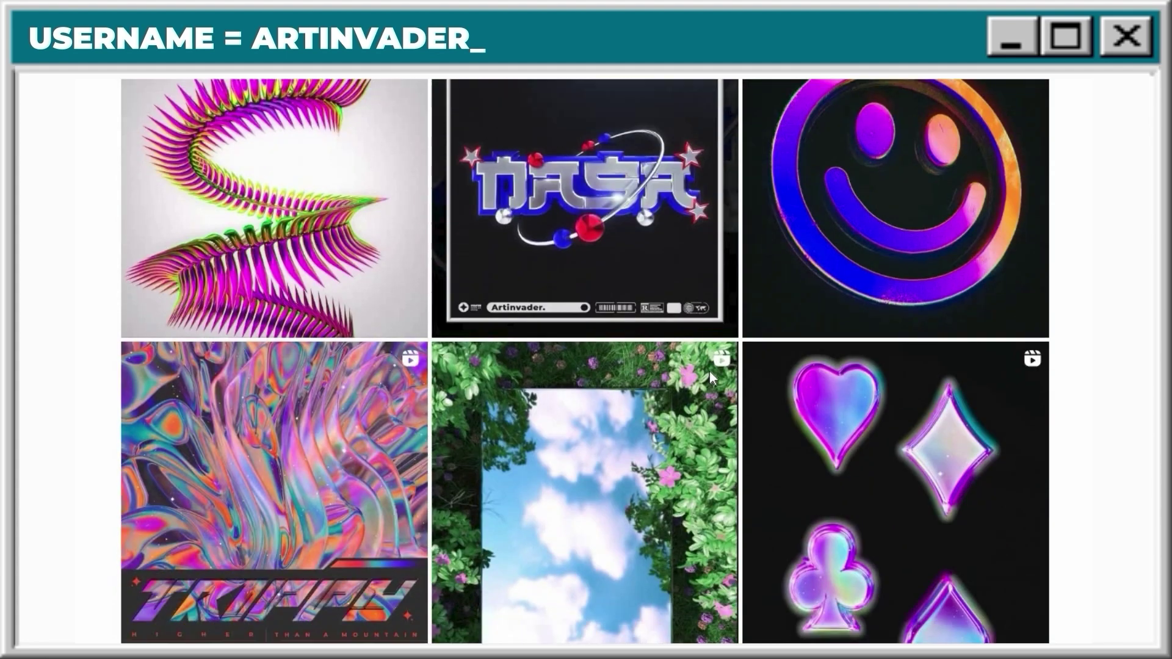
{"action": "scroll", "coordinate": [710, 371], "scroll_direction": "down", "scroll_amount": 1}
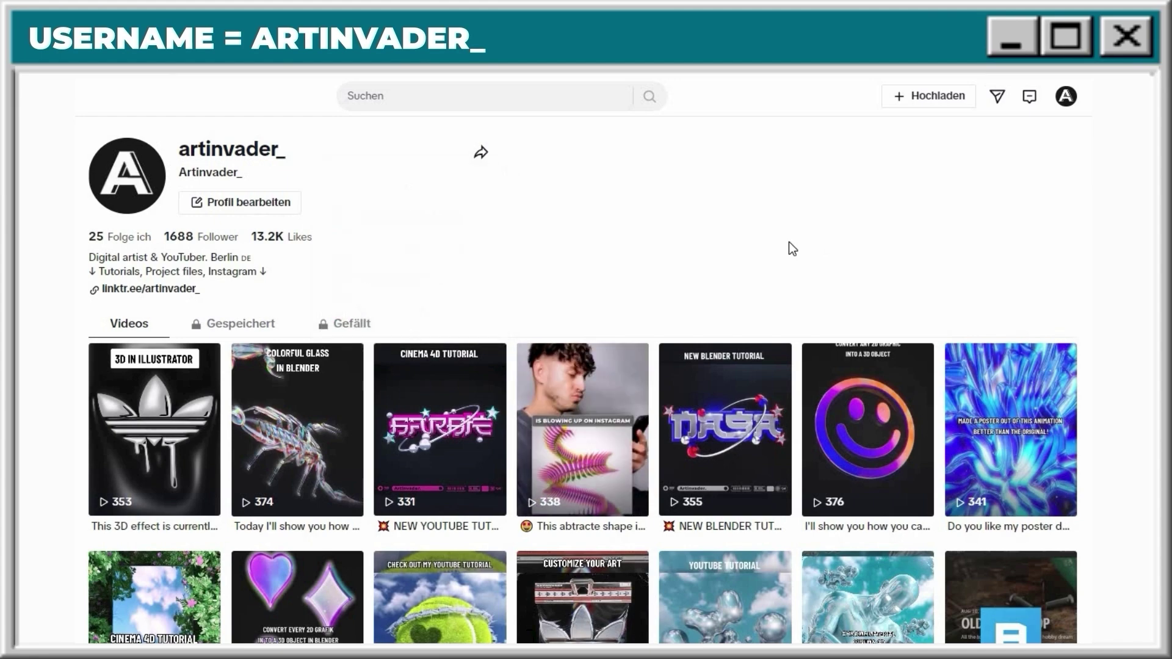
{"action": "scroll", "coordinate": [790, 248], "scroll_direction": "down", "scroll_amount": 2}
{"action": "scroll", "coordinate": [790, 248], "scroll_direction": "down", "scroll_amount": 2}
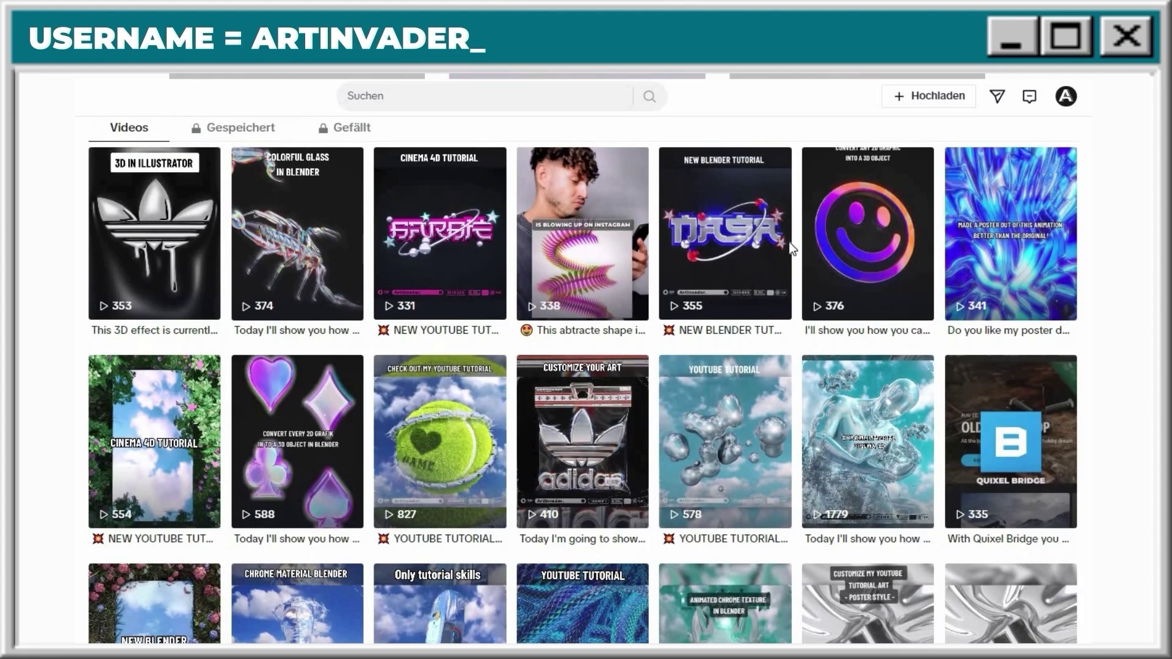
{"action": "scroll", "coordinate": [789, 248], "scroll_direction": "down", "scroll_amount": 2}
{"action": "scroll", "coordinate": [789, 242], "scroll_direction": "down", "scroll_amount": 4}
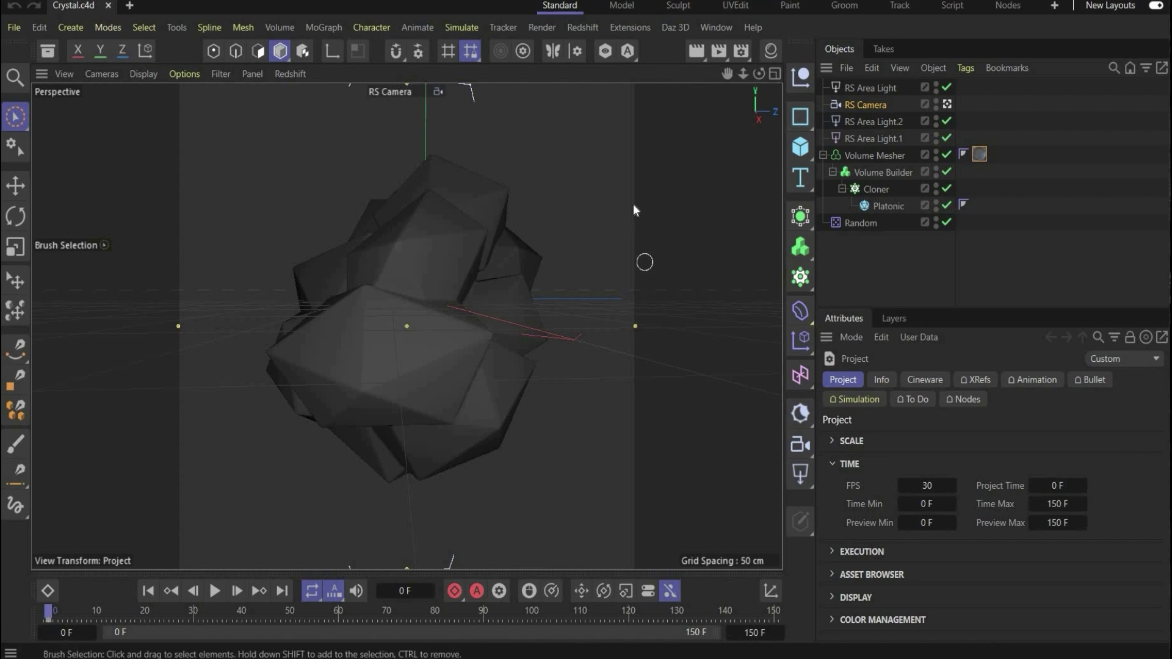
Step: In the Crystal.c4d project in Cinema 4D, show the Material Manager and start a live preview in the Redshift RenderView
{"action": "left_click", "coordinate": [712, 25]}
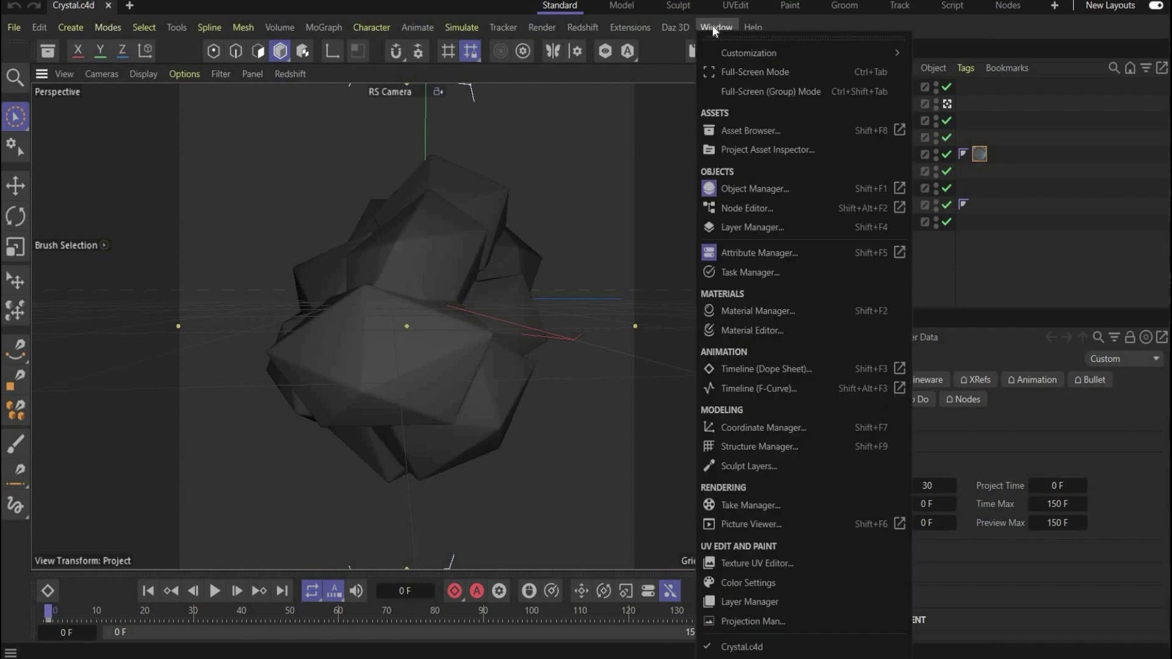
{"action": "left_click", "coordinate": [774, 314]}
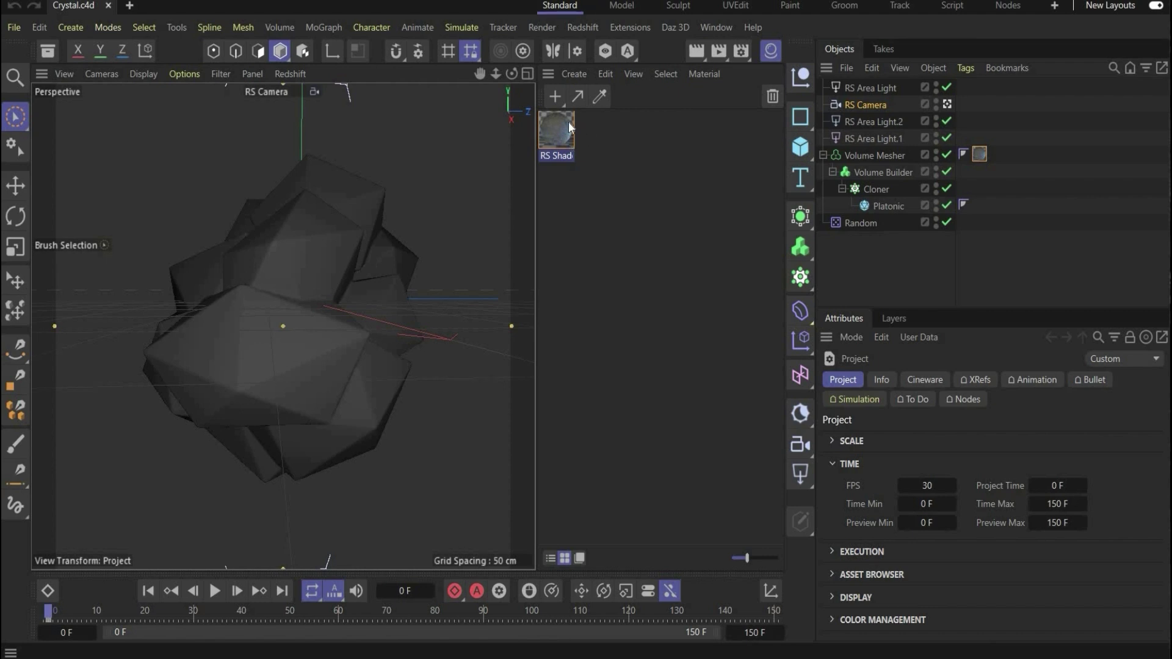
{"action": "left_click", "coordinate": [589, 23]}
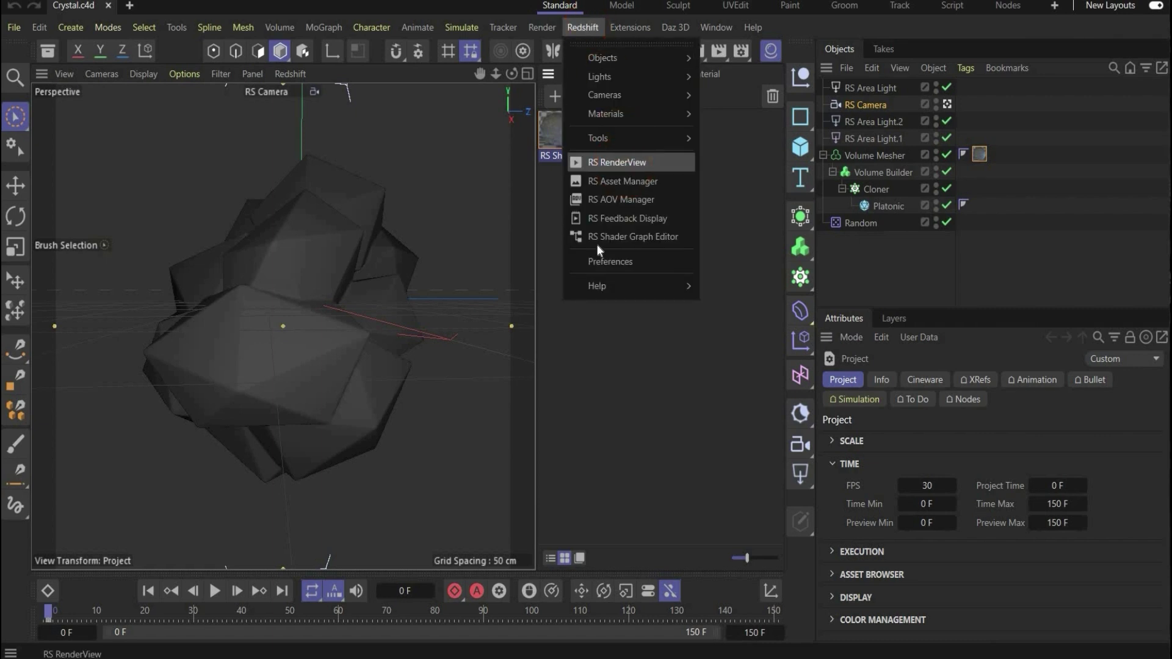
{"action": "left_click", "coordinate": [312, 154]}
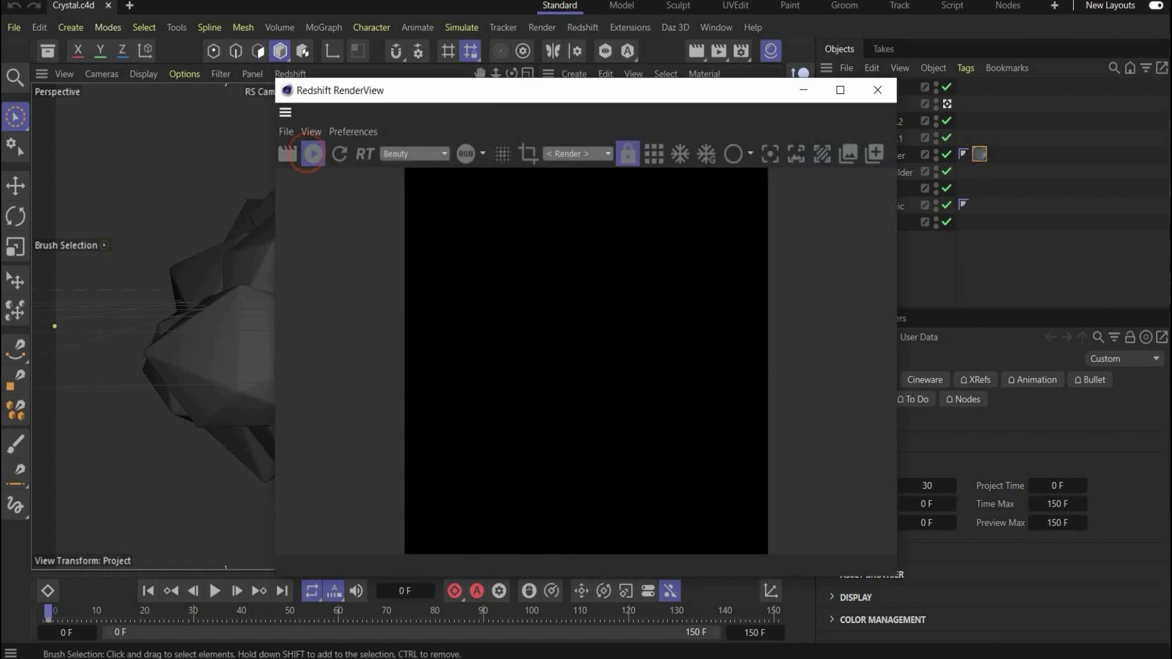
{"action": "left_click", "coordinate": [678, 353]}
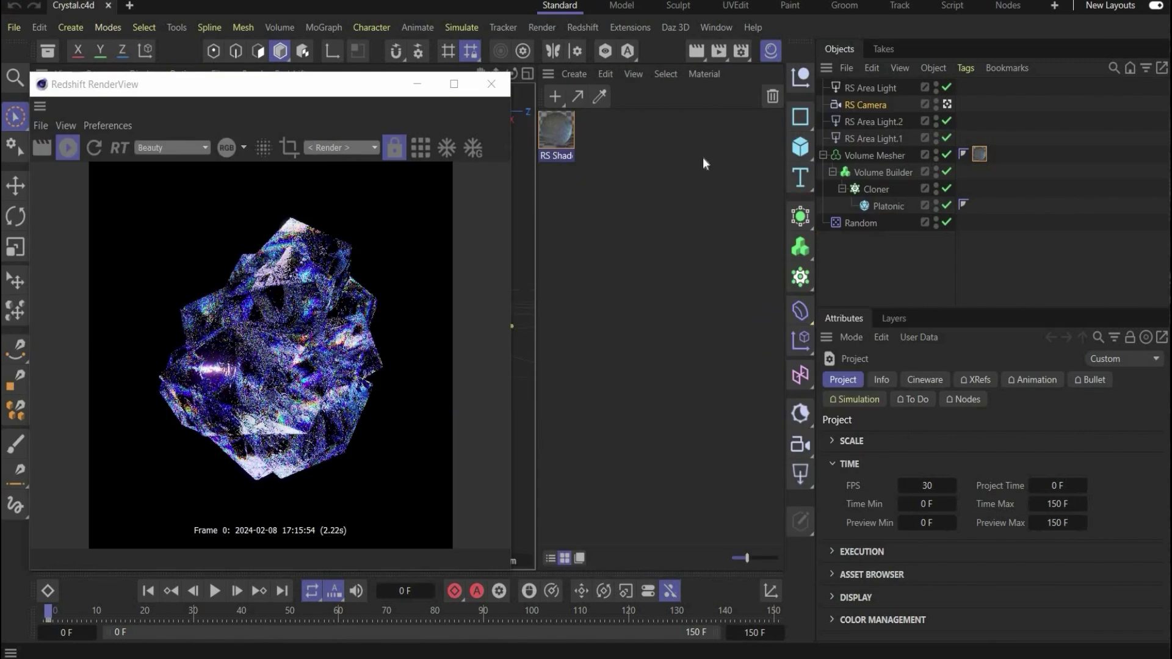
Step: Collapse the Volume Mesher's hierarchy and open the crystal material in the Redshift Shader Graph beside the render preview
{"action": "left_click", "coordinate": [823, 155]}
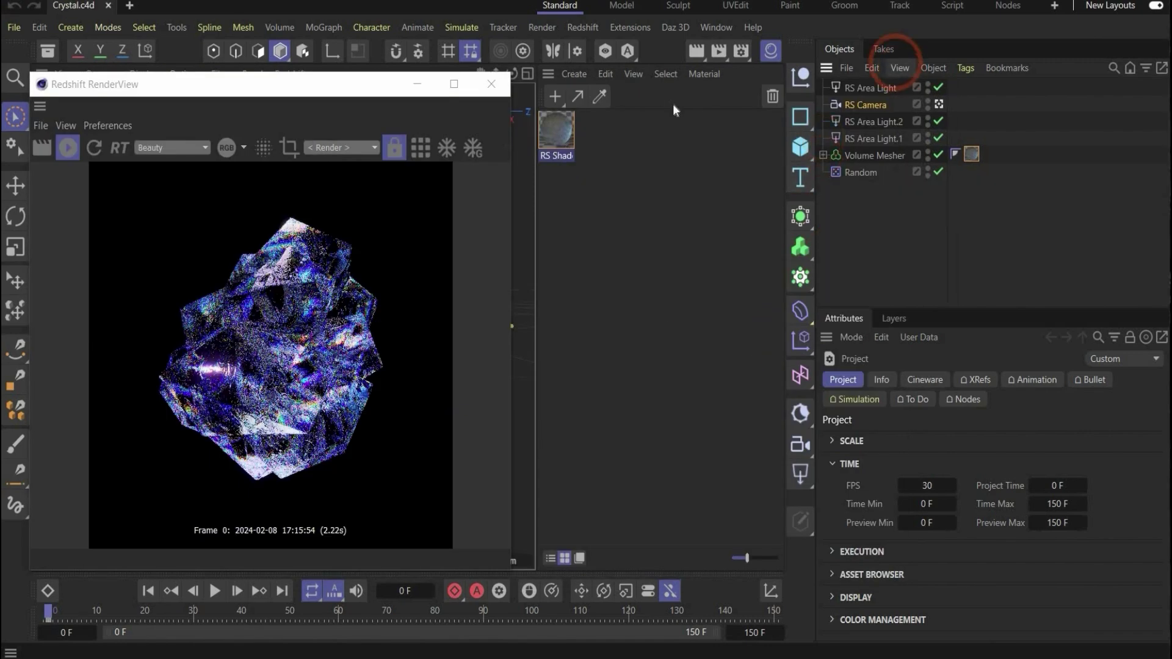
{"action": "double_click", "coordinate": [552, 137]}
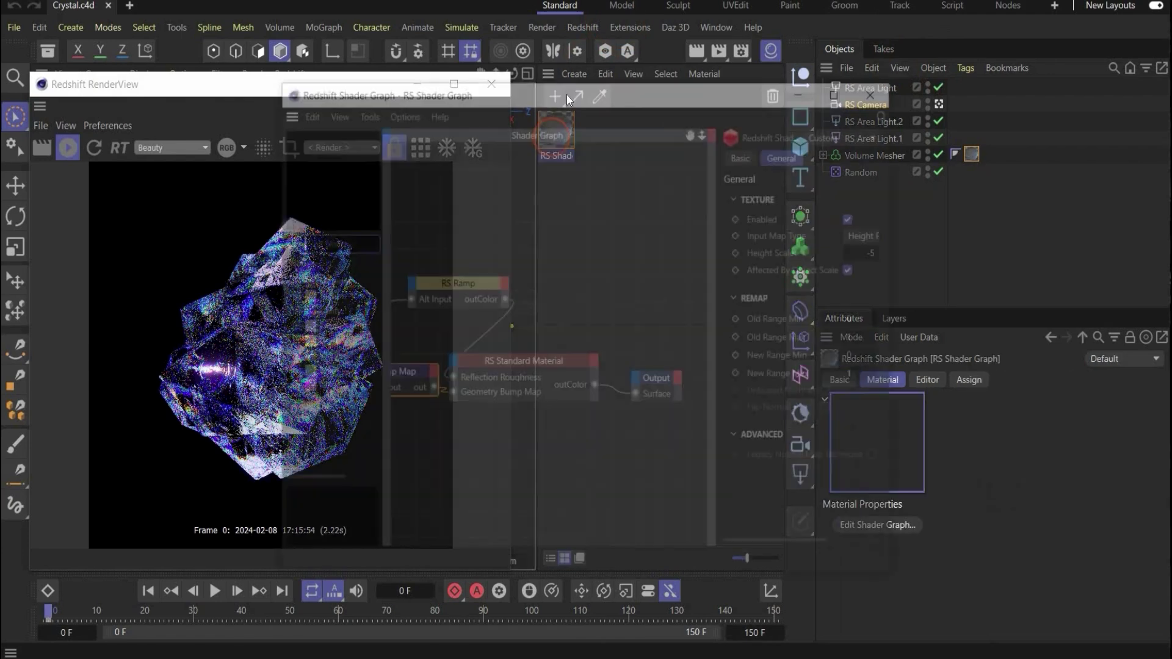
{"action": "left_click_drag", "start_coordinate": [564, 85], "coordinate": [728, 136]}
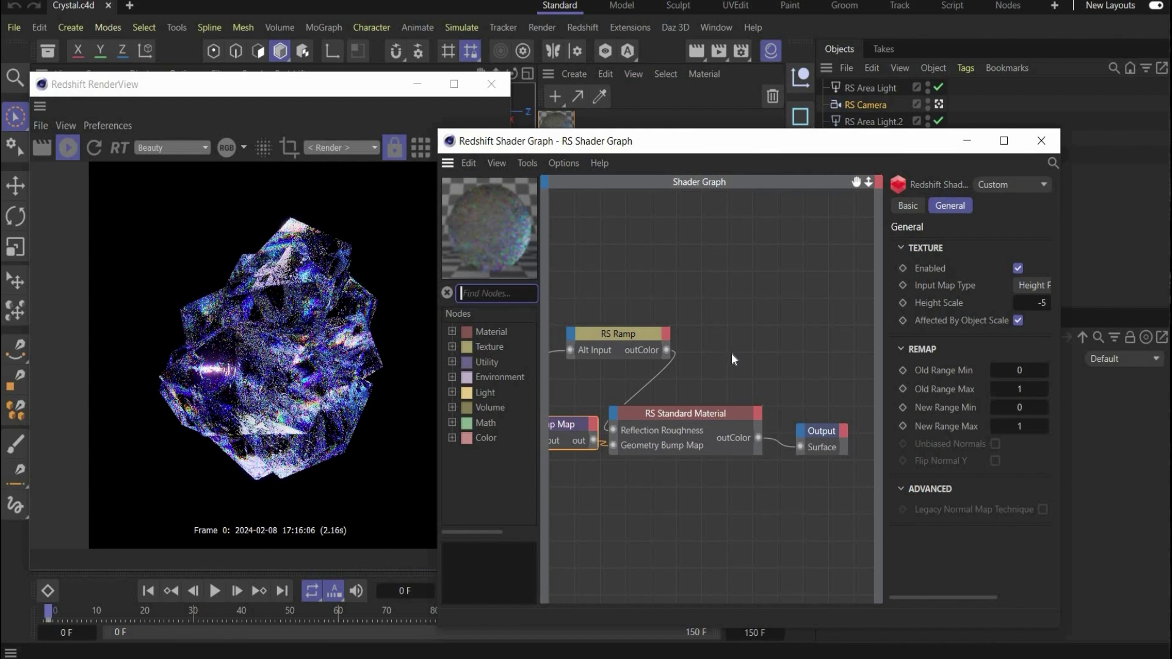
Step: Examine the reflection and transmission settings of the RS Standard Material node
{"action": "left_click", "coordinate": [708, 413]}
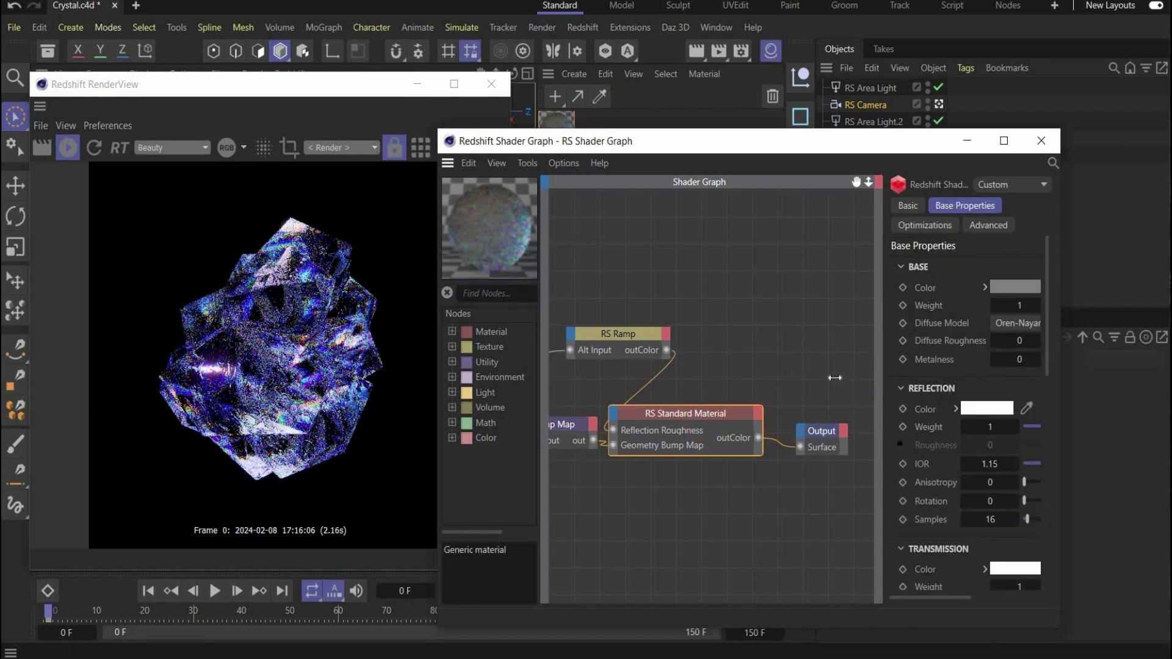
{"action": "left_click_drag", "start_coordinate": [835, 378], "coordinate": [792, 378]}
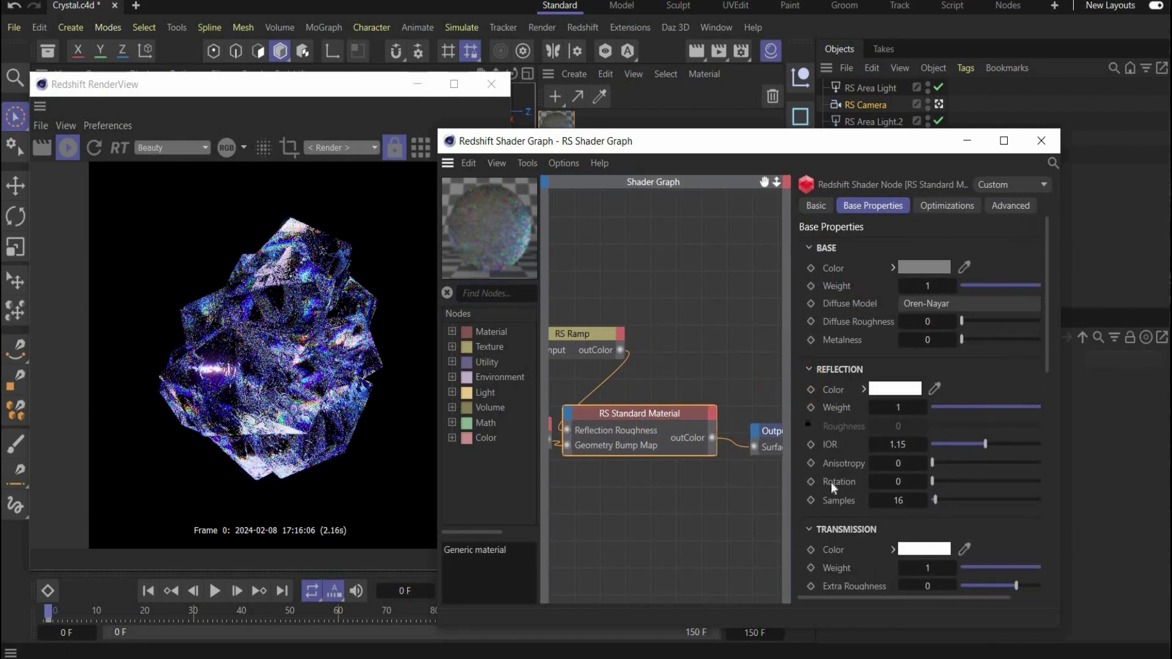
{"action": "scroll", "coordinate": [830, 481], "scroll_direction": "down", "scroll_amount": 3}
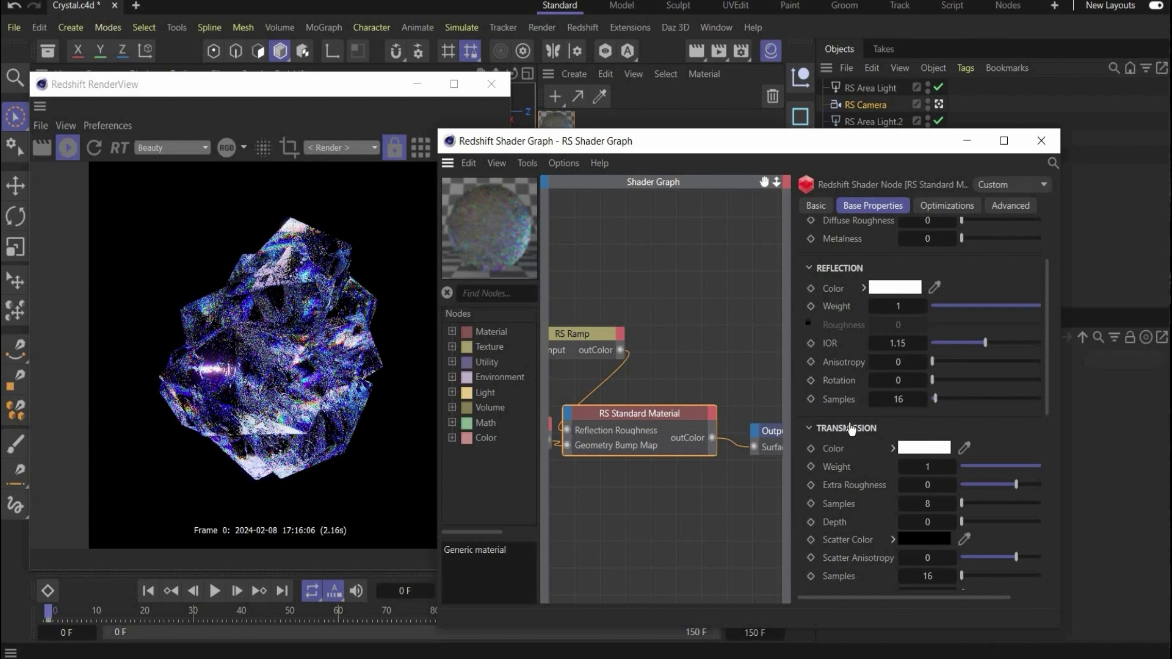
{"action": "scroll", "coordinate": [851, 429], "scroll_direction": "down", "scroll_amount": 3}
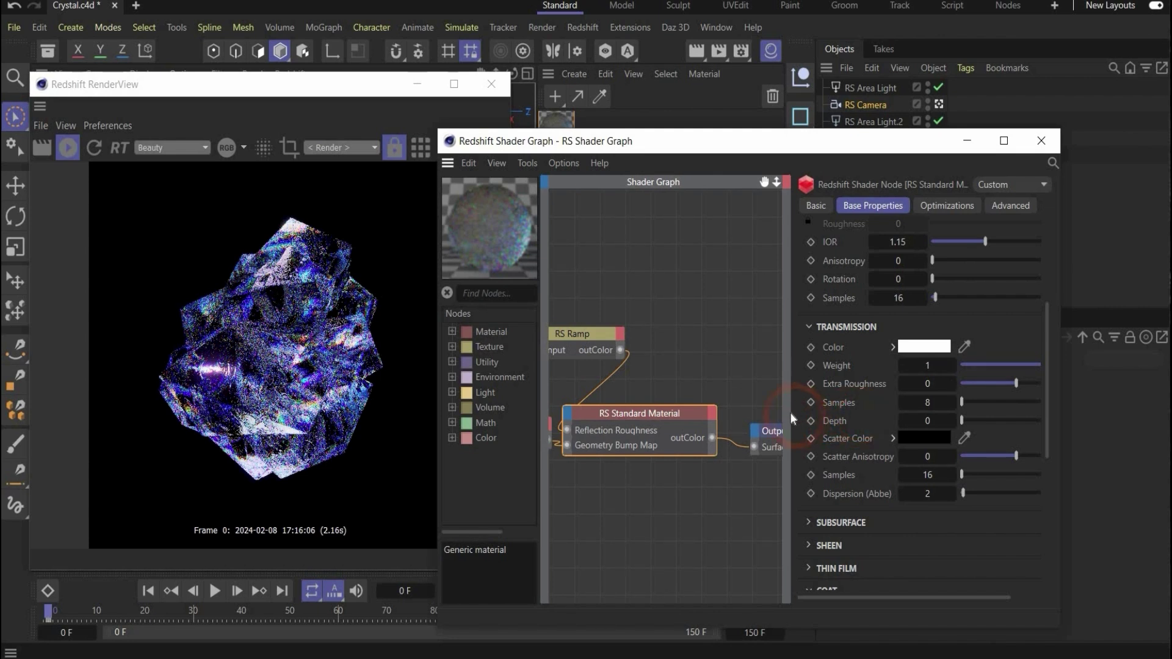
Step: Inspect the RS Ramp node and the image used by the RS Texture node, comparing with the Final Crystal video
{"action": "left_click_drag", "start_coordinate": [790, 412], "coordinate": [863, 339]}
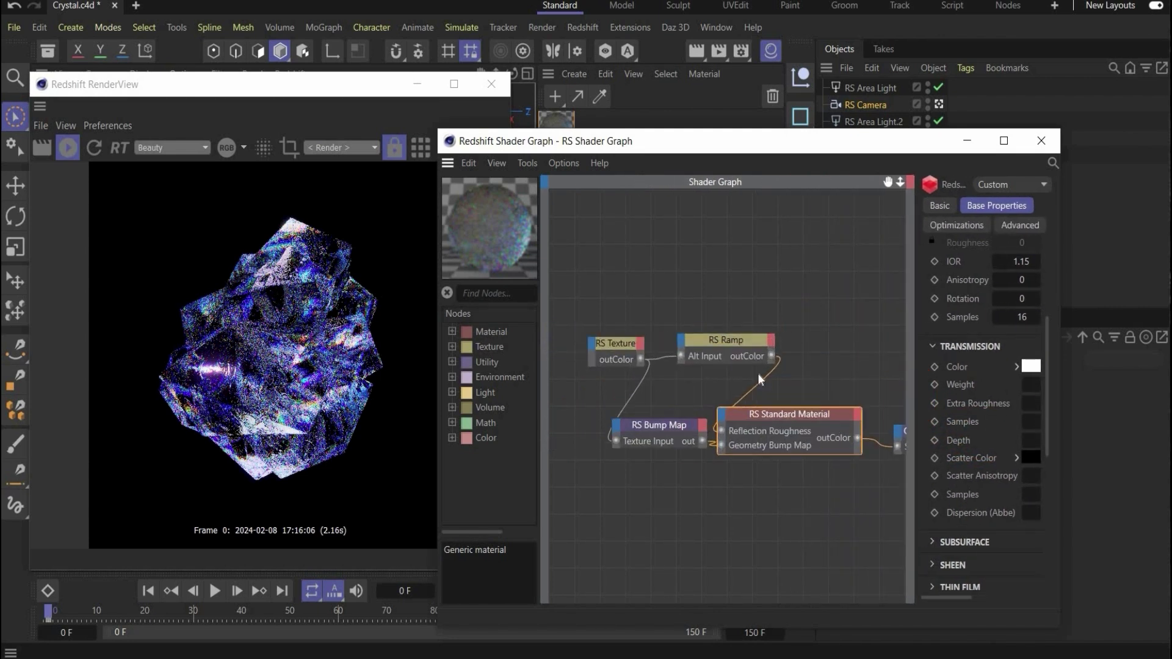
{"action": "left_click", "coordinate": [702, 340]}
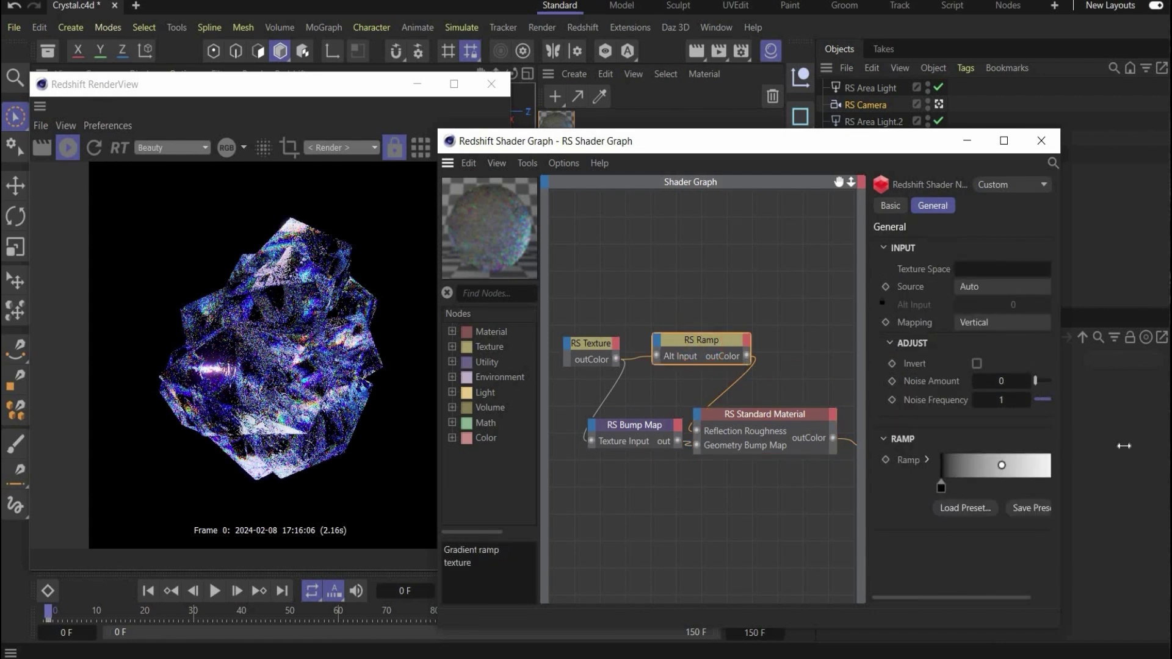
{"action": "left_click_drag", "start_coordinate": [1131, 446], "coordinate": [1144, 449]}
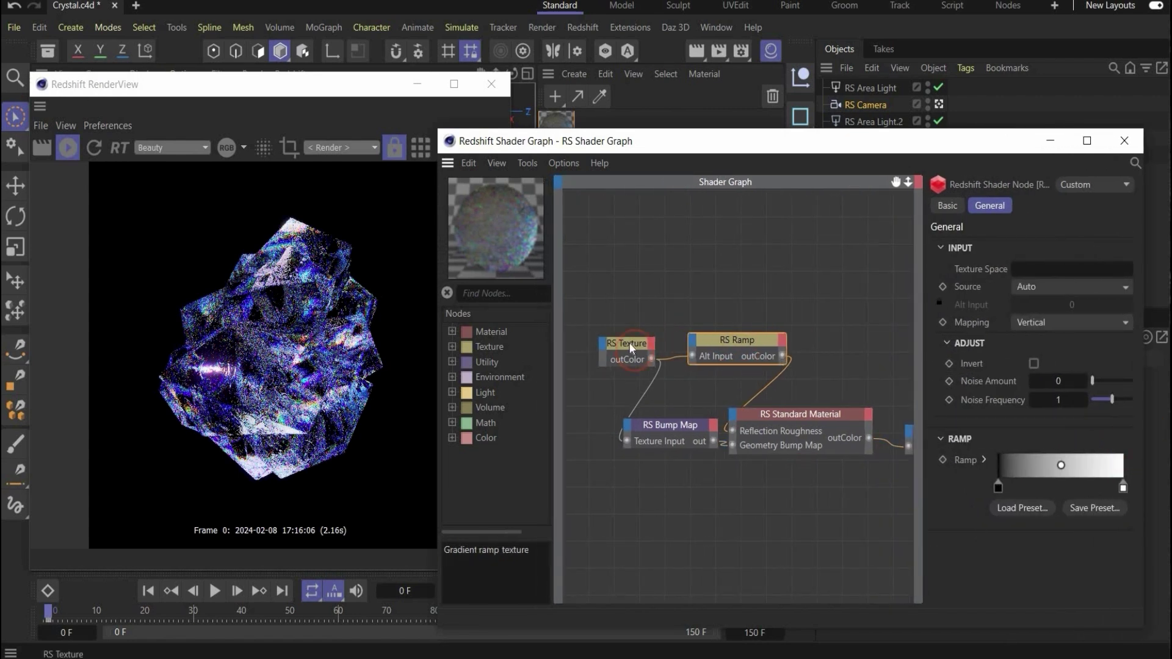
{"action": "left_click", "coordinate": [629, 344]}
{"action": "left_click", "coordinate": [1055, 267]}
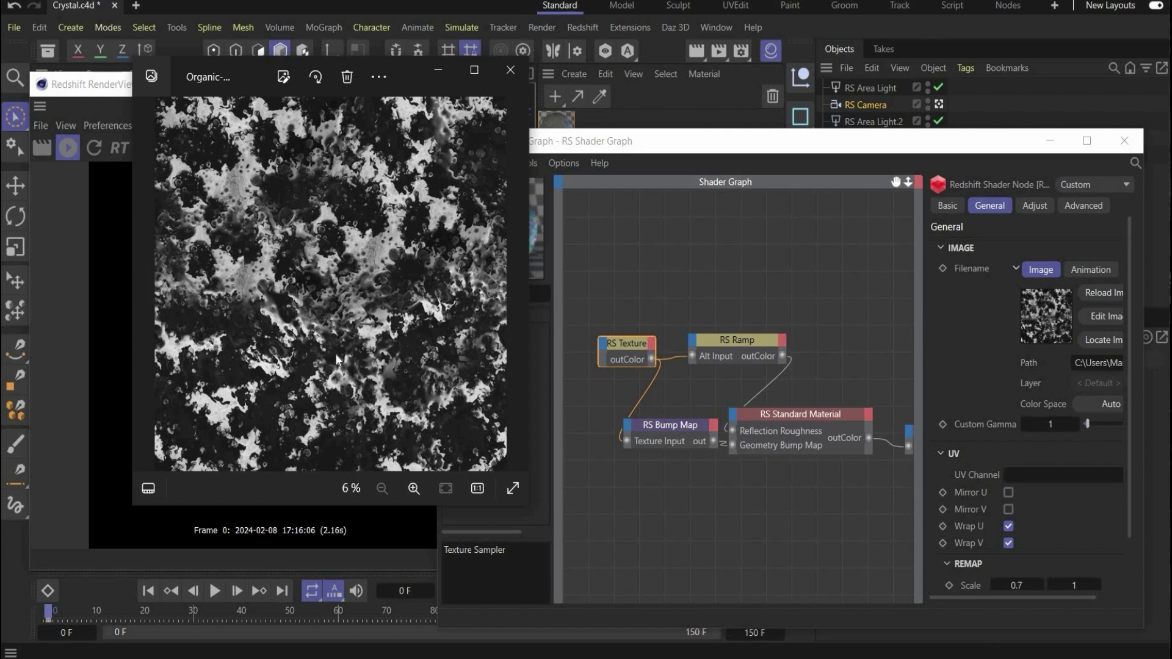
{"action": "left_click", "coordinate": [520, 73]}
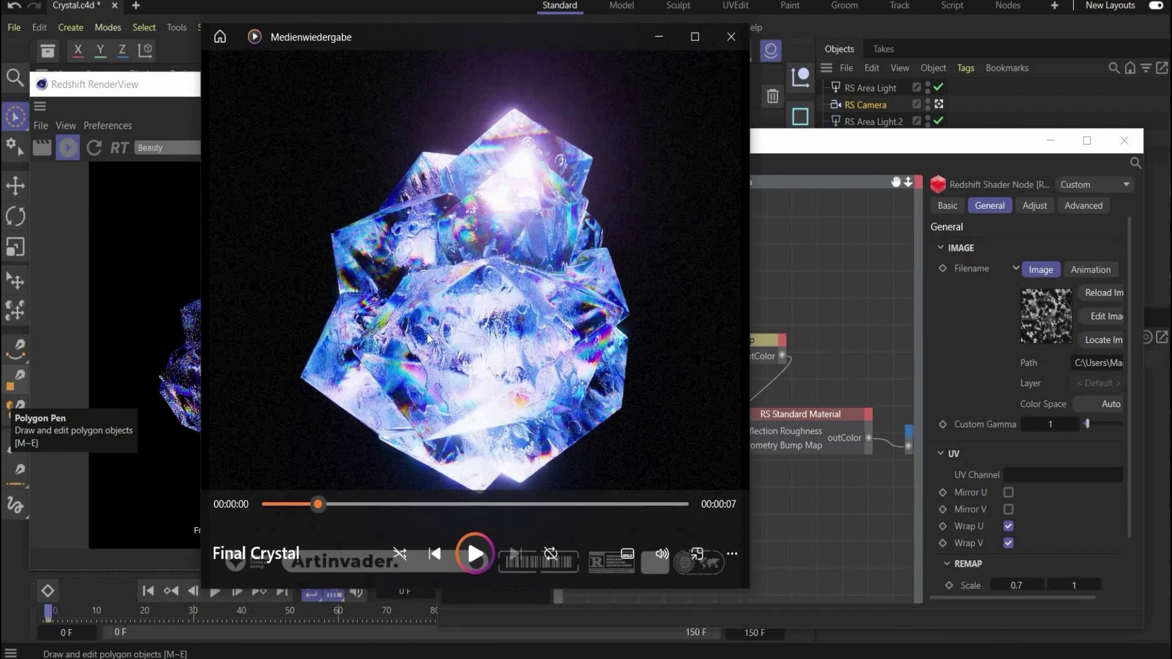
{"action": "left_click", "coordinate": [972, 398]}
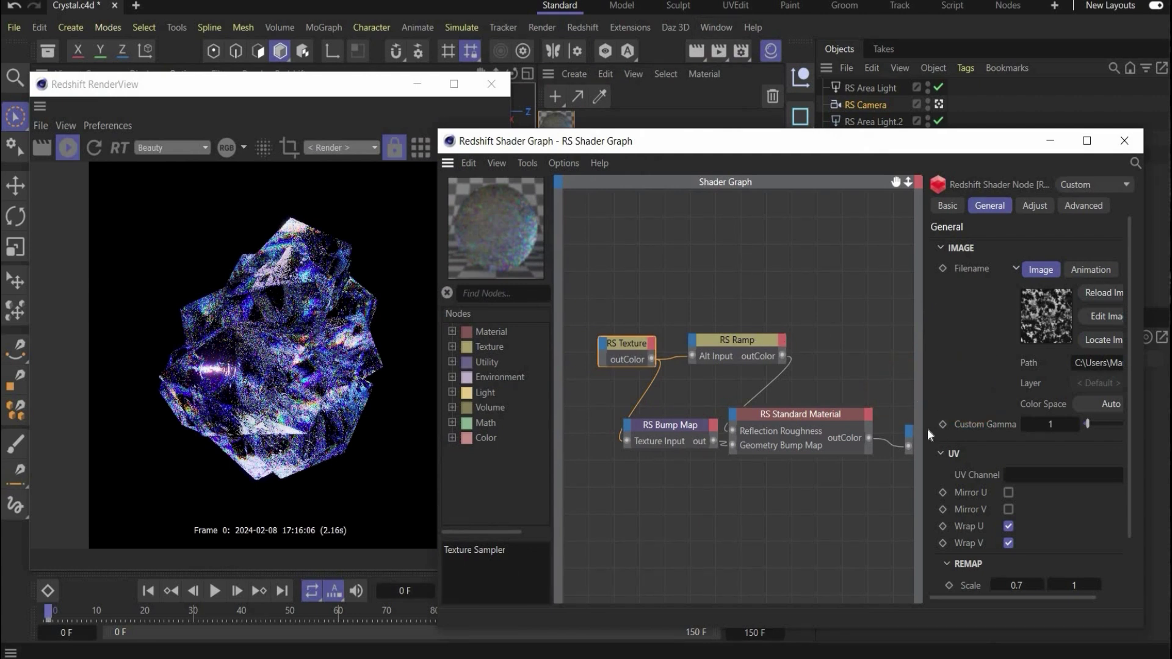
Step: Check the black knot of the RS Ramp gradient and the UV and remap settings of the RS Texture node
{"action": "left_click", "coordinate": [764, 341]}
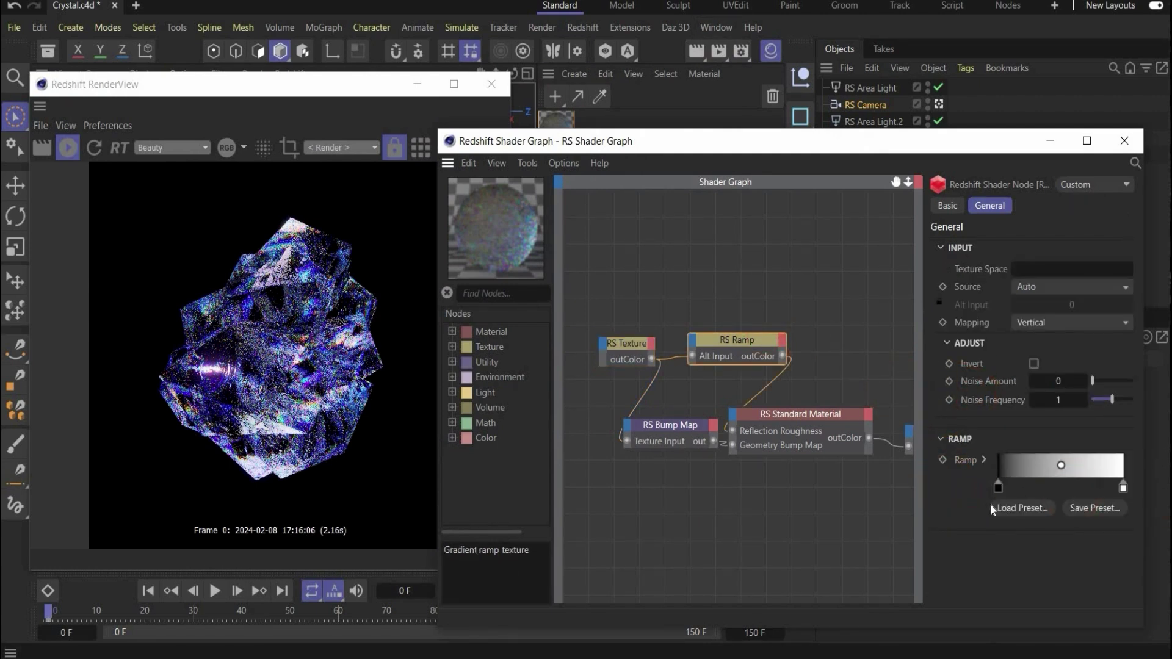
{"action": "left_click", "coordinate": [999, 488]}
{"action": "left_click", "coordinate": [627, 343]}
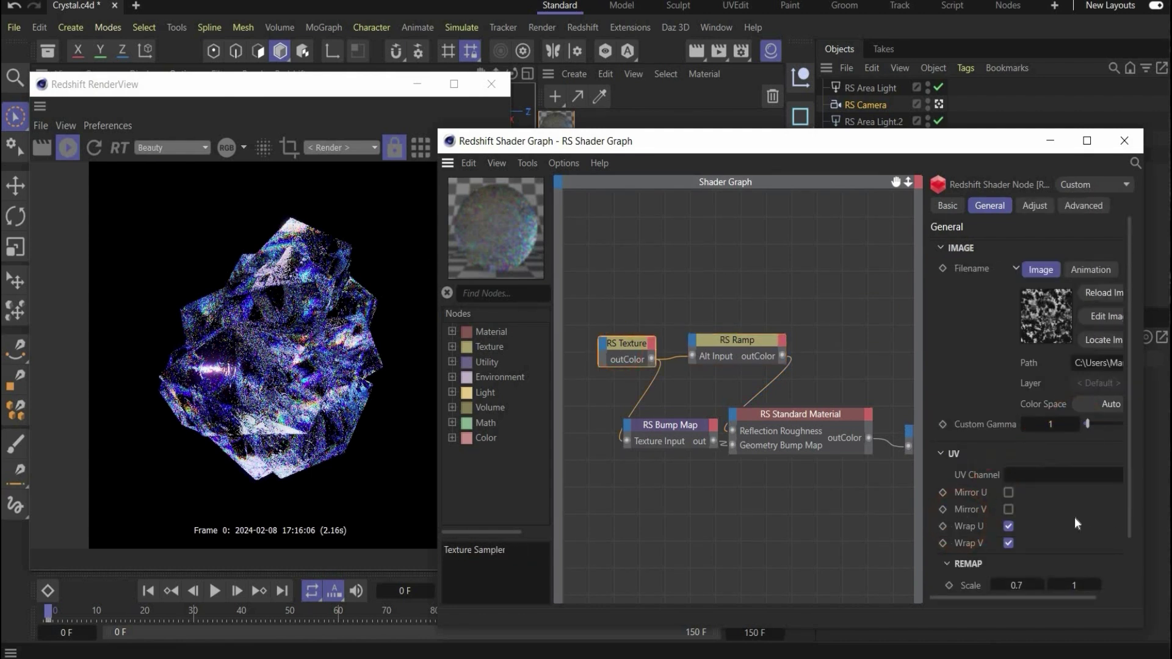
{"action": "scroll", "coordinate": [1074, 518], "scroll_direction": "down", "scroll_amount": 2}
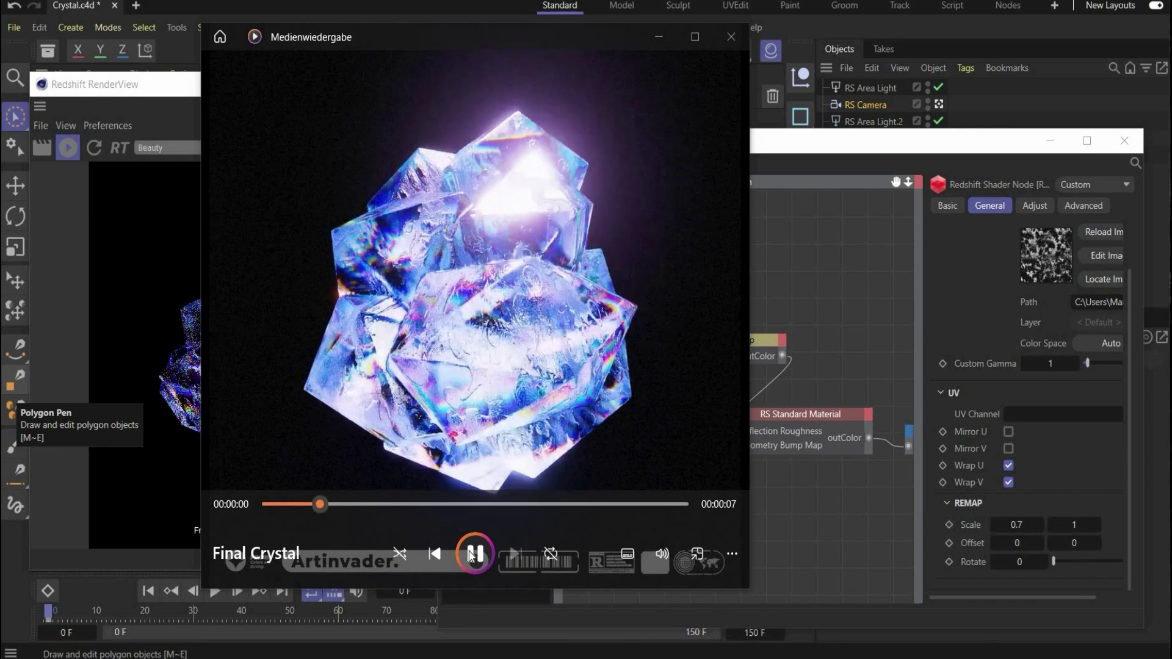
Step: Pause and close the Final Crystal video, and inspect the RS Bump Map node's height settings
{"action": "left_click", "coordinate": [456, 233]}
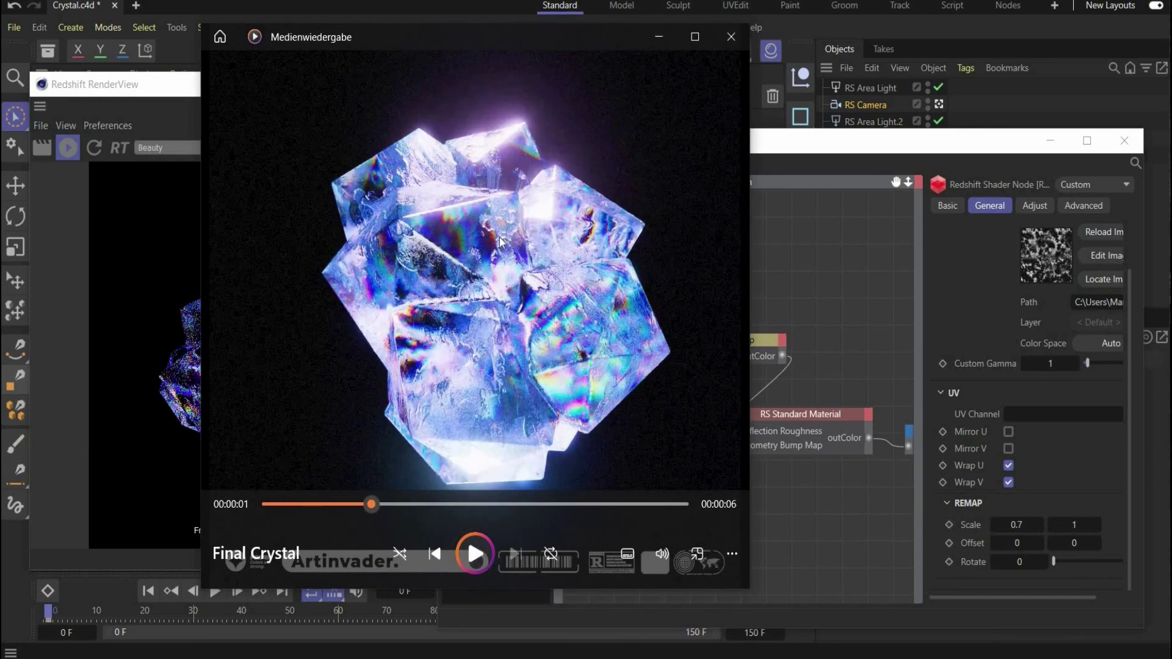
{"action": "left_click", "coordinate": [731, 37]}
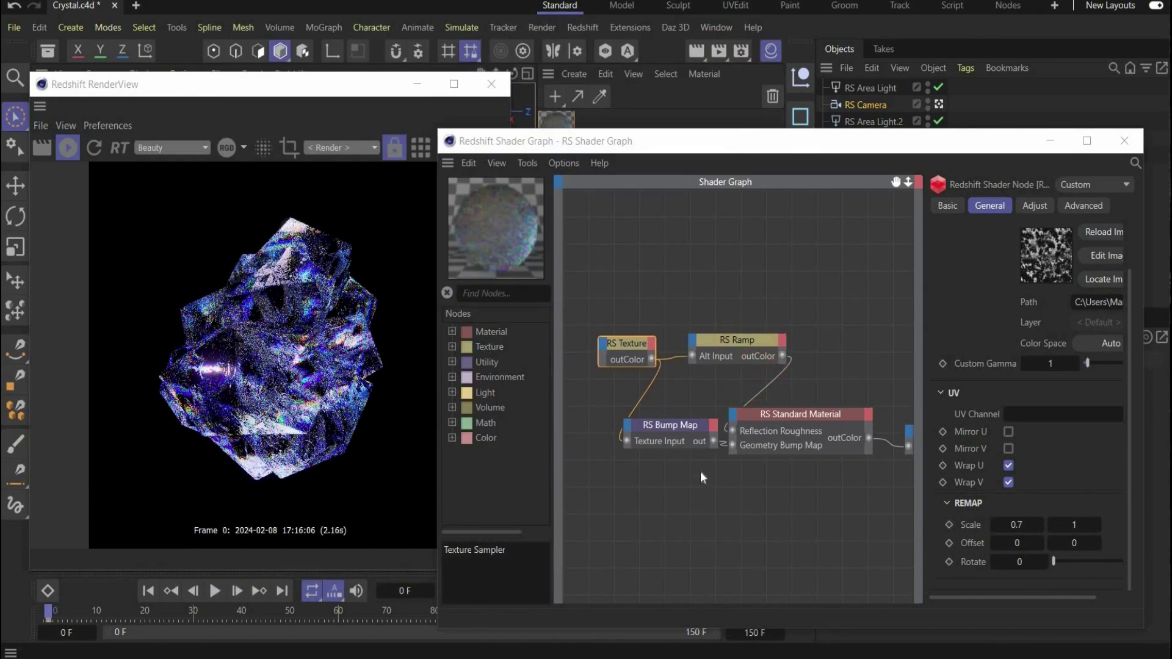
{"action": "left_click", "coordinate": [678, 422]}
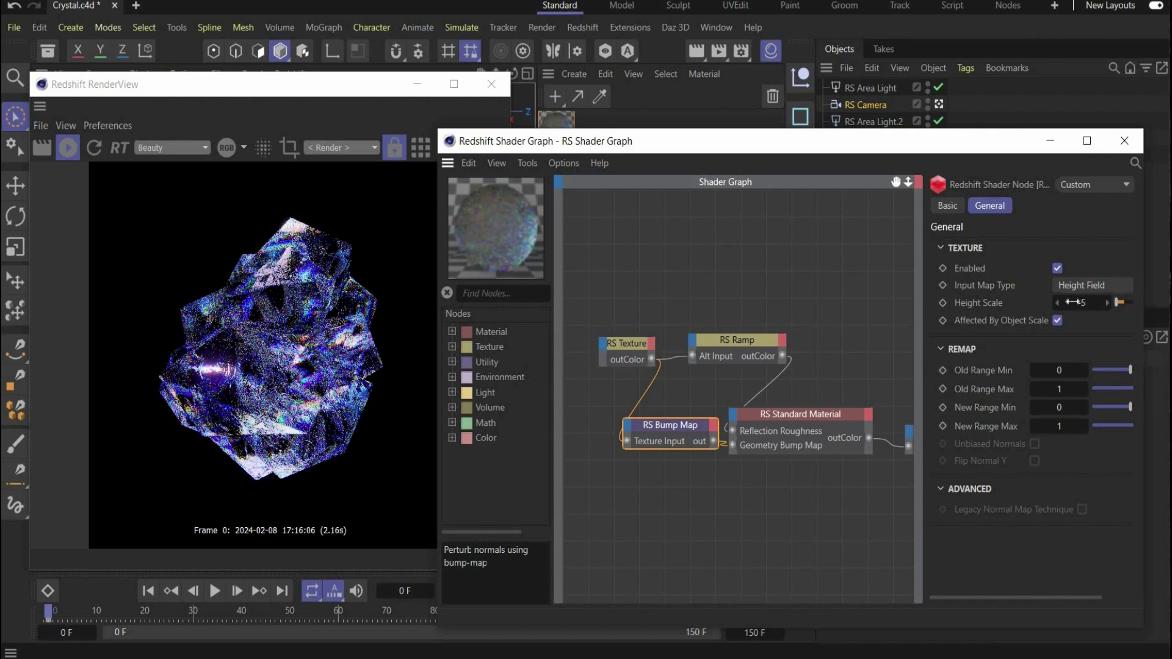
Step: Inspect the RS Standard Material node's transmission and dispersion settings, and pause and close the Crystal reference video
{"action": "left_click_drag", "start_coordinate": [708, 142], "coordinate": [665, 99]}
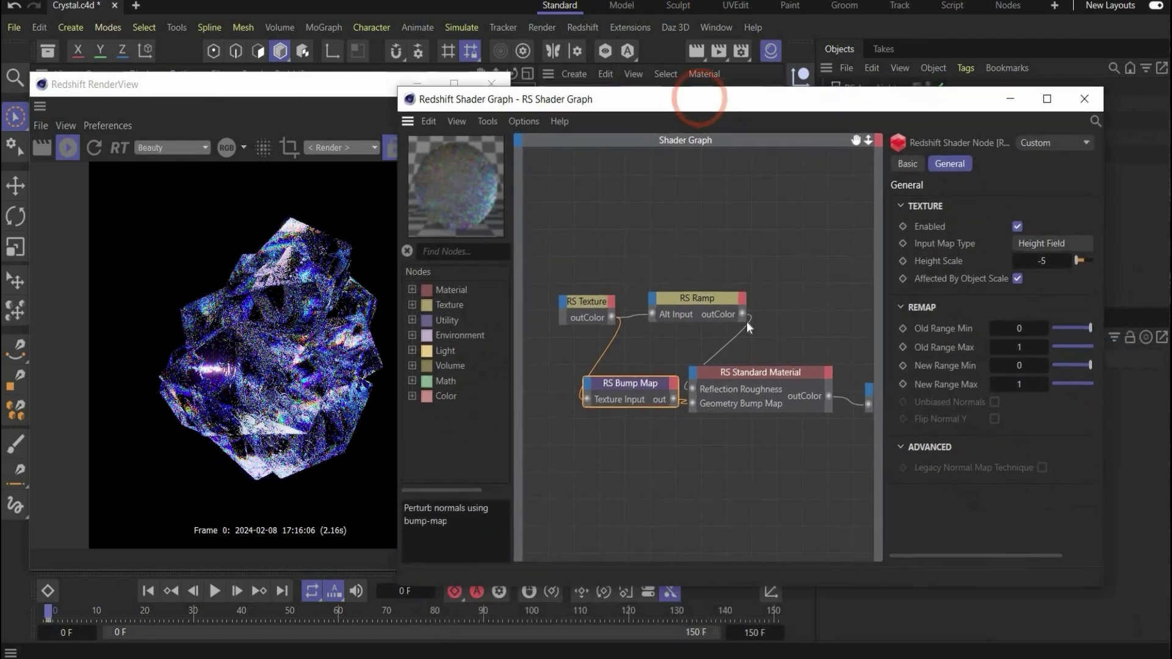
{"action": "left_click", "coordinate": [794, 376]}
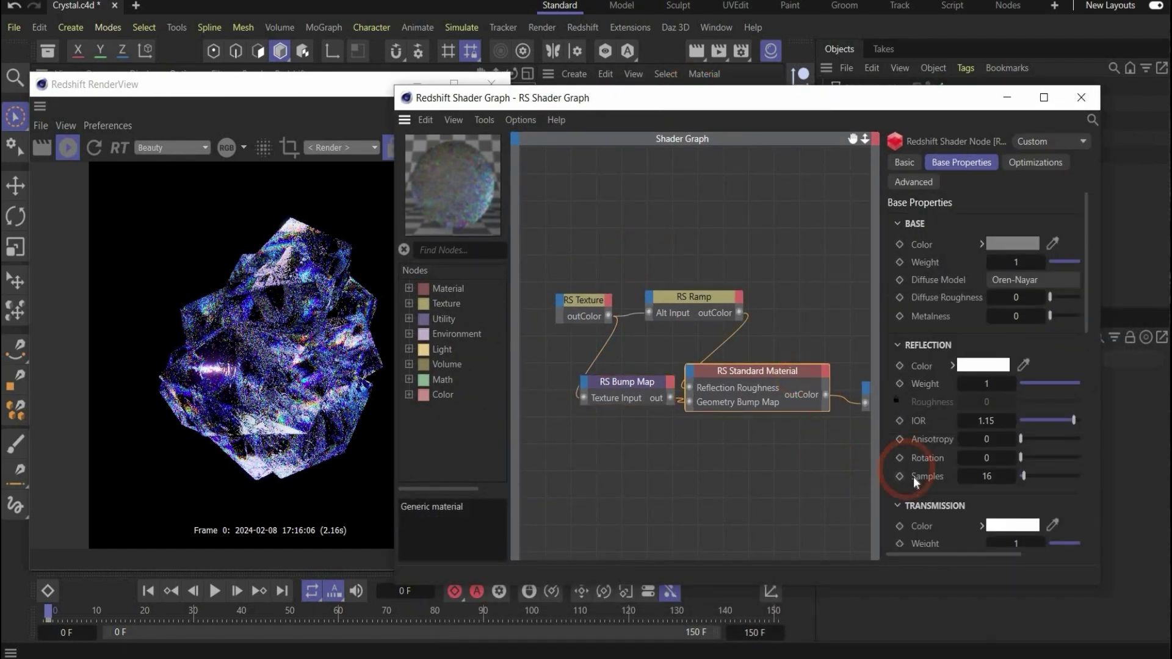
{"action": "scroll", "coordinate": [913, 485], "scroll_direction": "down", "scroll_amount": 5}
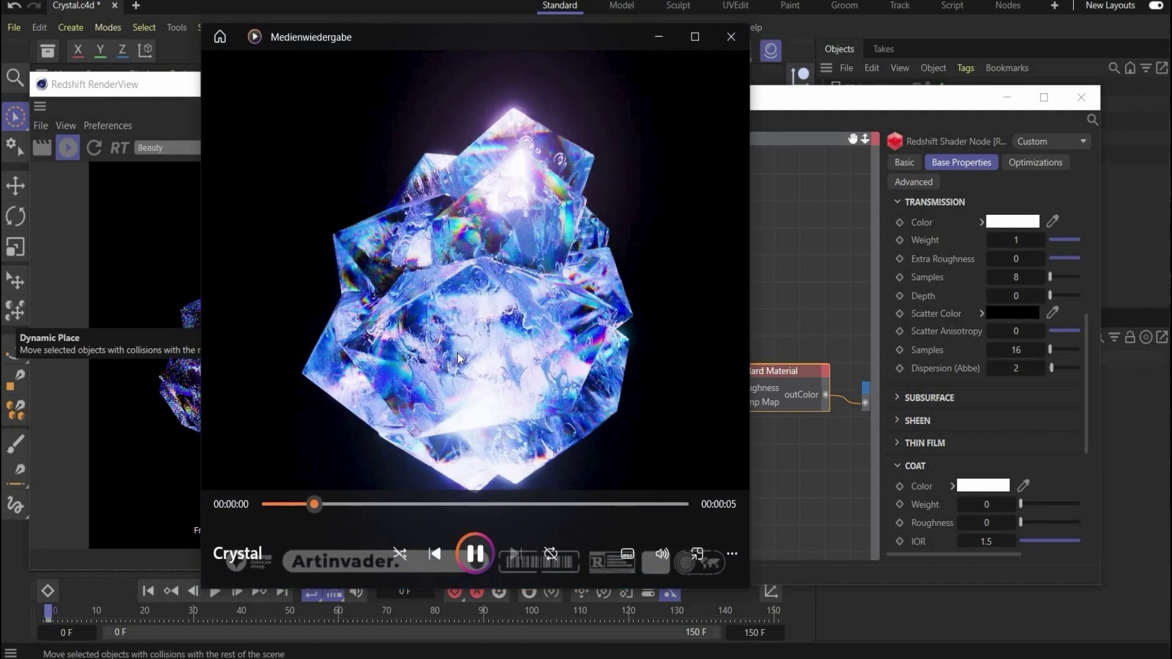
{"action": "left_click", "coordinate": [455, 351]}
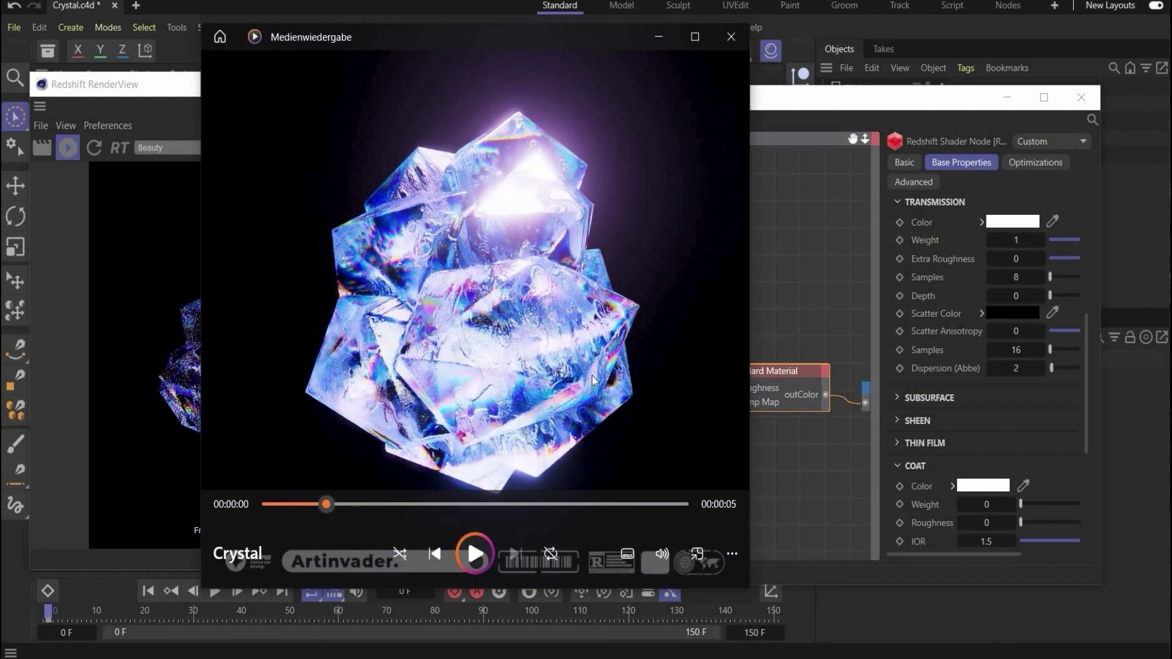
{"action": "left_click", "coordinate": [731, 36]}
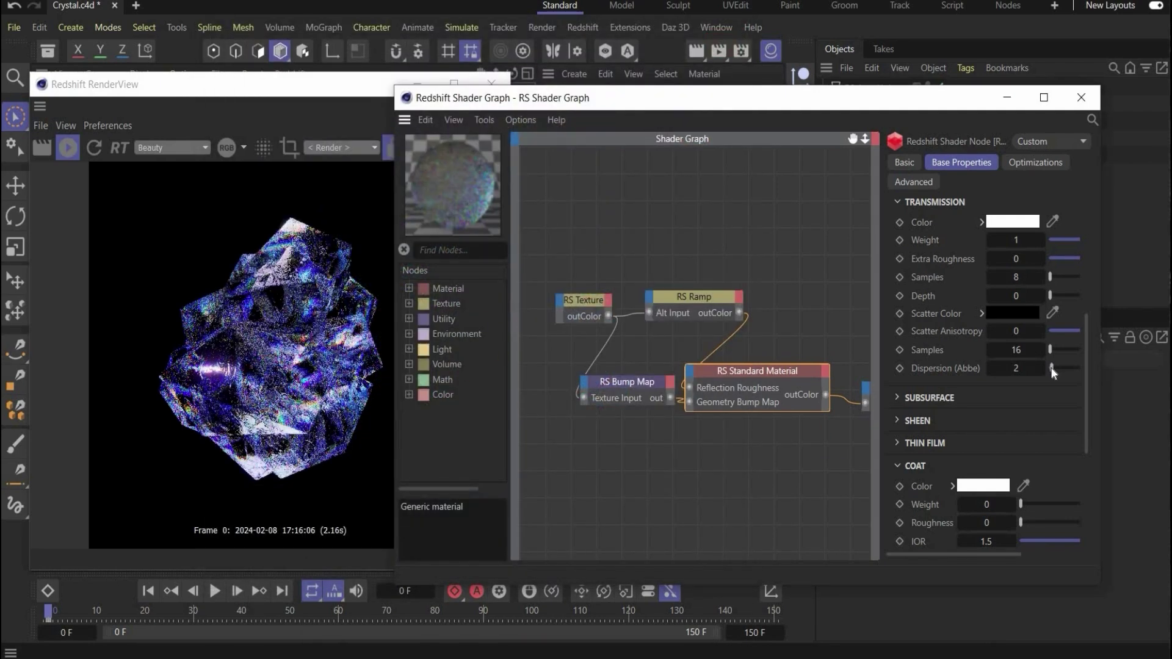
Step: Compare the crystal render with Dispersion (Abbe) at 0, and set the dispersion back to 2
{"action": "key", "text": "ctrl+z"}
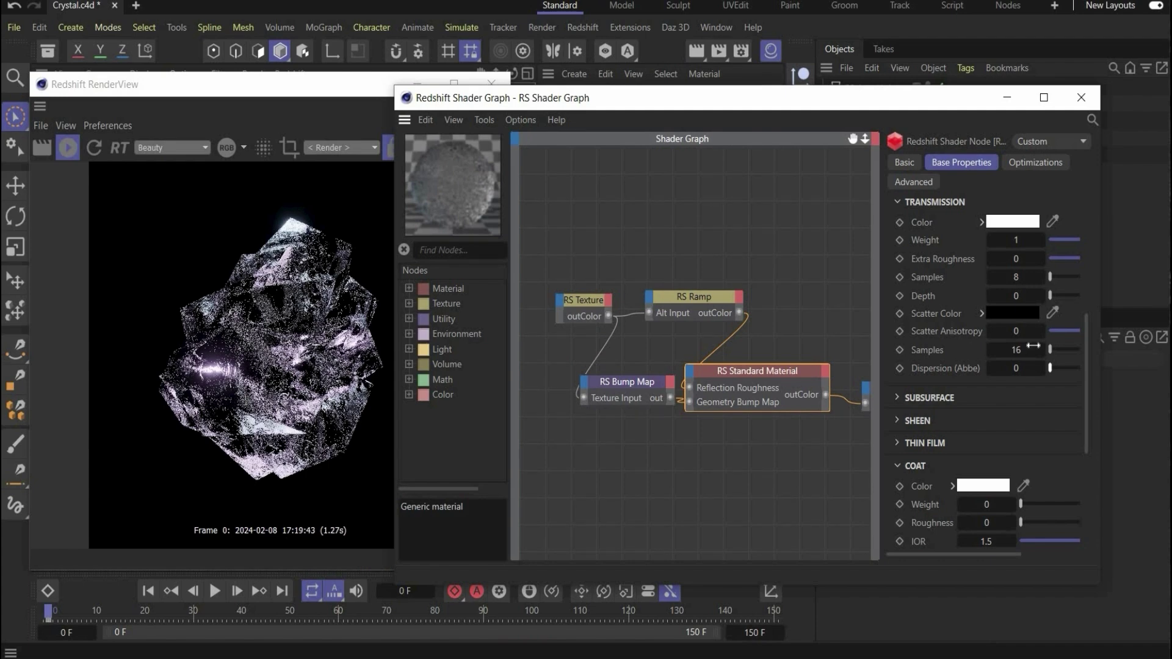
{"action": "double_click", "coordinate": [1017, 368]}
{"action": "type", "text": "2"}
{"action": "key", "text": "Return"}
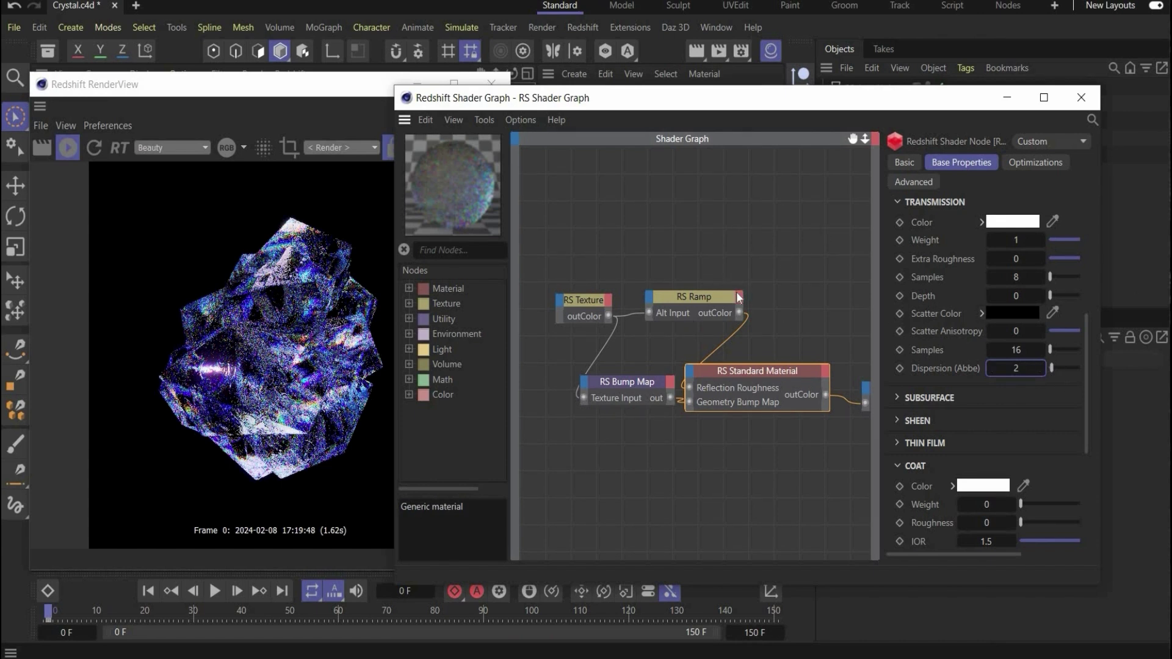
Step: Close the shader graph and RenderView, and inspect the intensity and color settings of the area light below the crystal
{"action": "left_click", "coordinate": [1082, 97]}
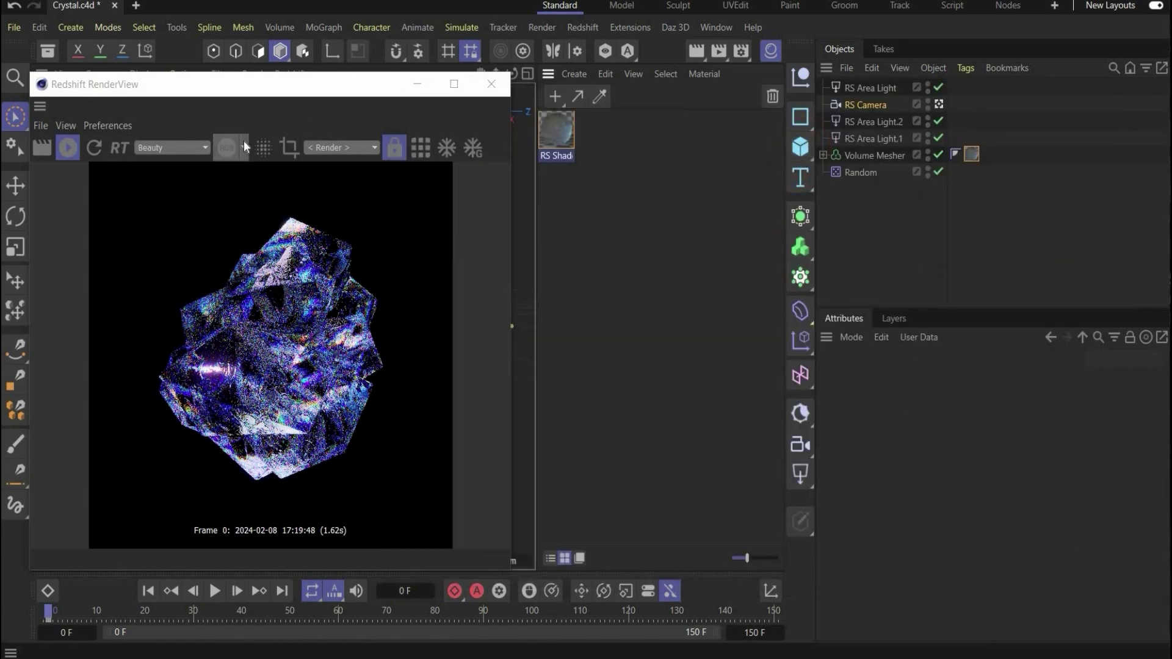
{"action": "left_click", "coordinate": [492, 83]}
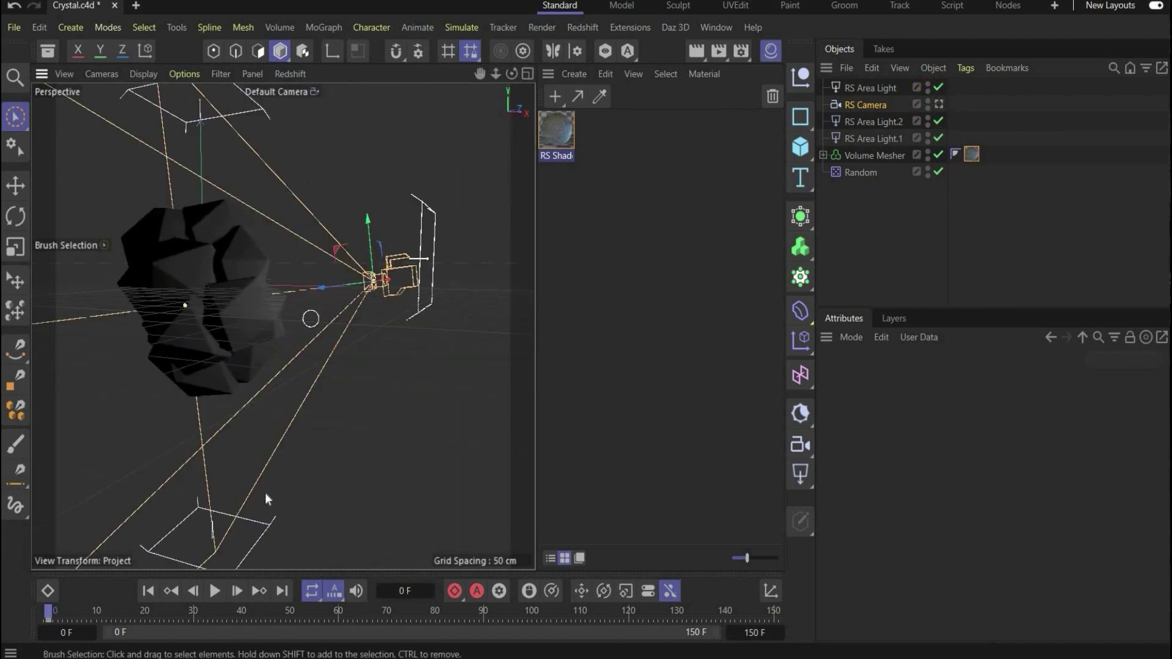
{"action": "left_click", "coordinate": [254, 523]}
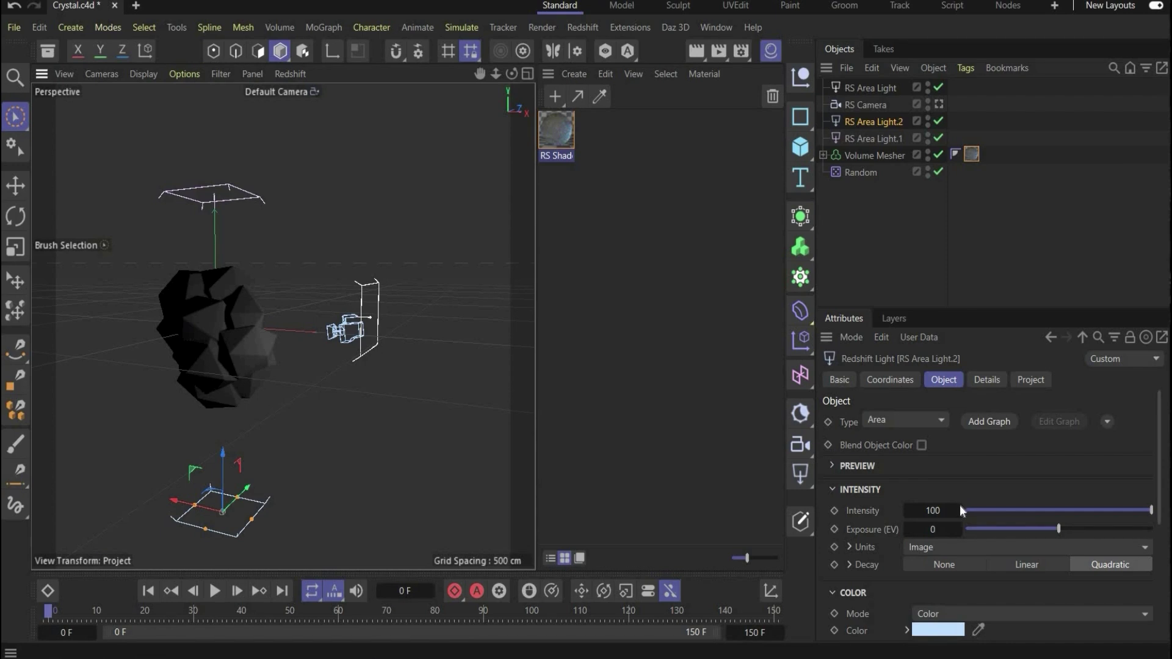
{"action": "scroll", "coordinate": [956, 497], "scroll_direction": "down", "scroll_amount": 3}
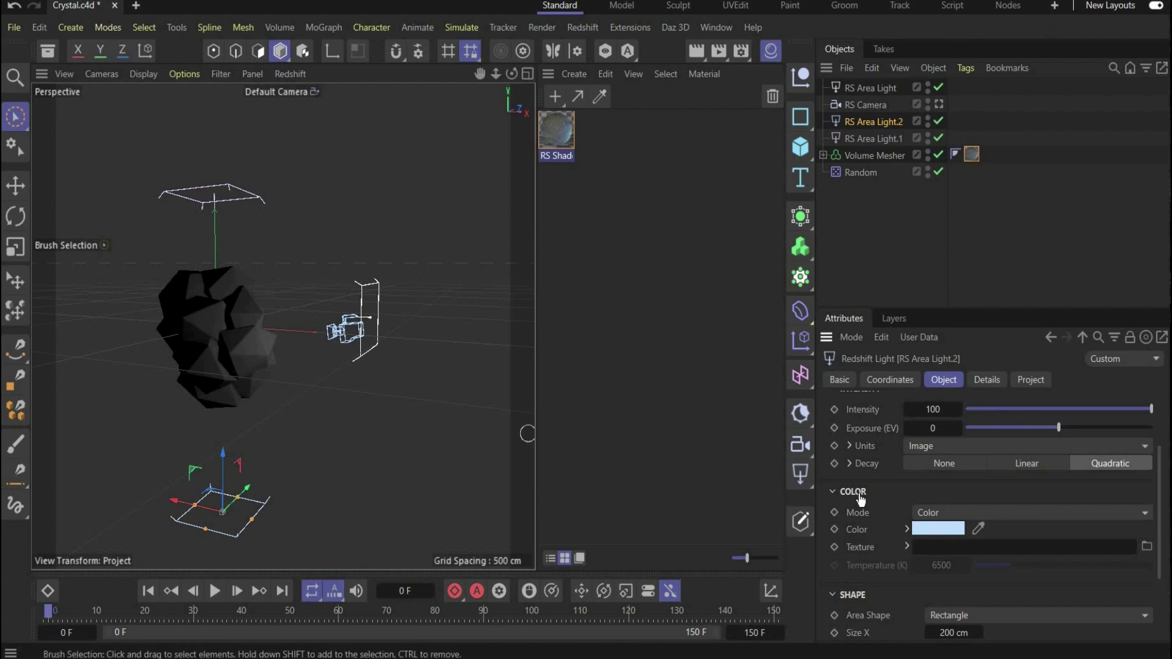
{"action": "left_click", "coordinate": [585, 29]}
{"action": "mouse_move", "coordinate": [614, 76]}
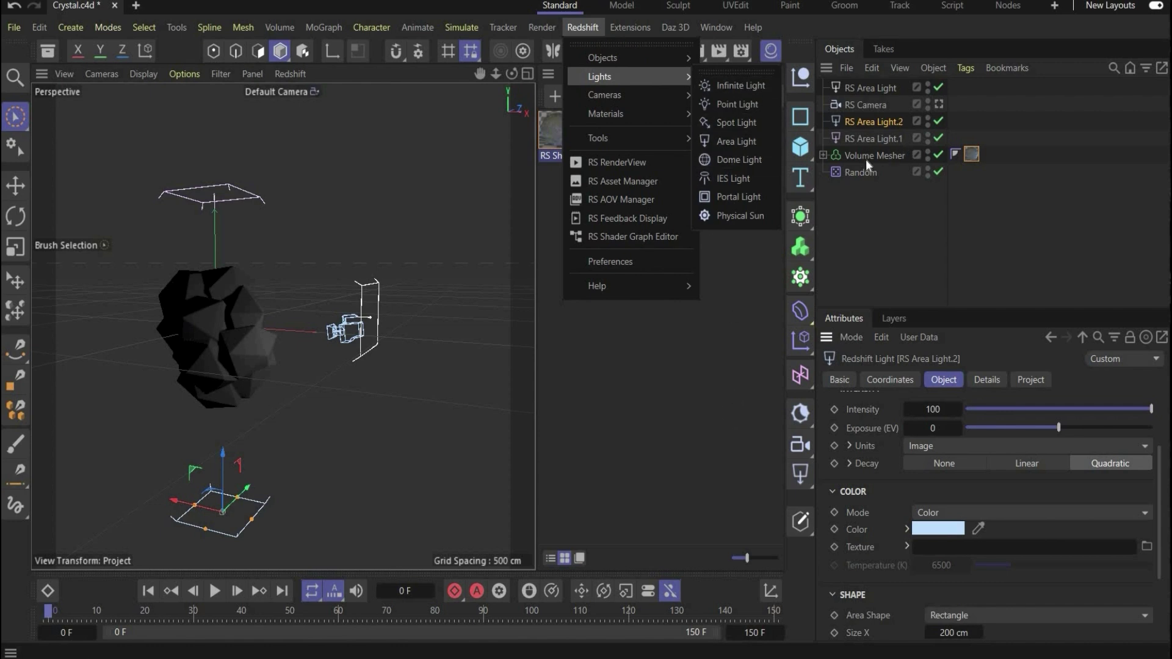
{"action": "left_click", "coordinate": [733, 429]}
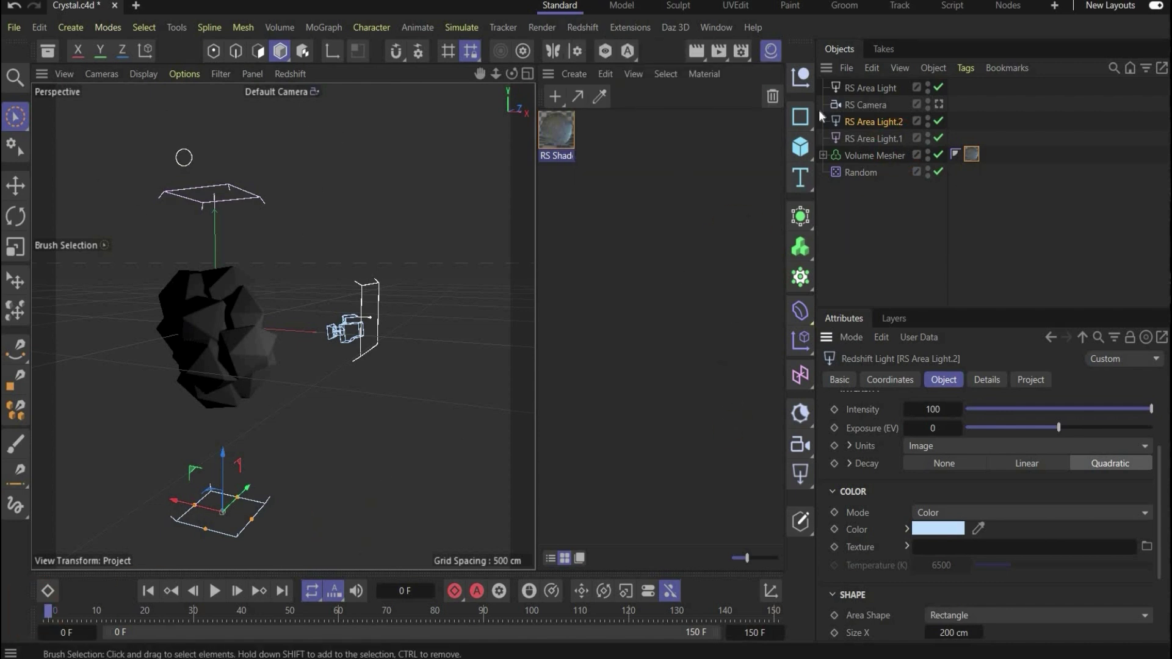
Step: Inspect the exposure and color of the area lights above the crystal and behind the camera, and close the reference video
{"action": "left_click", "coordinate": [870, 139]}
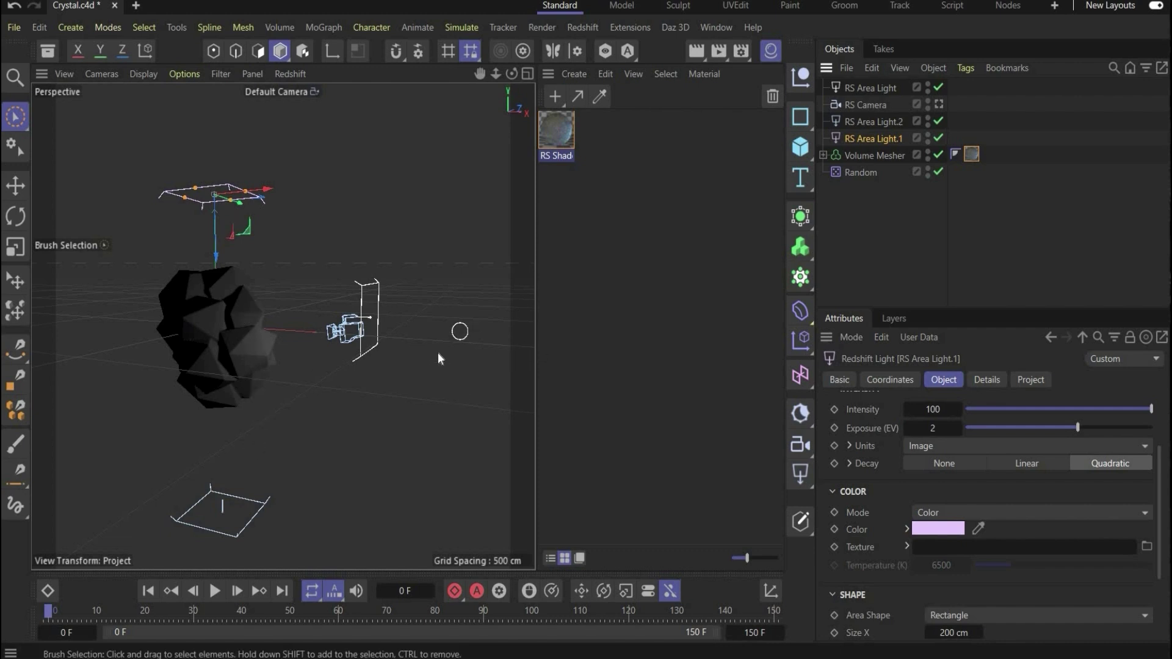
{"action": "left_click", "coordinate": [375, 296]}
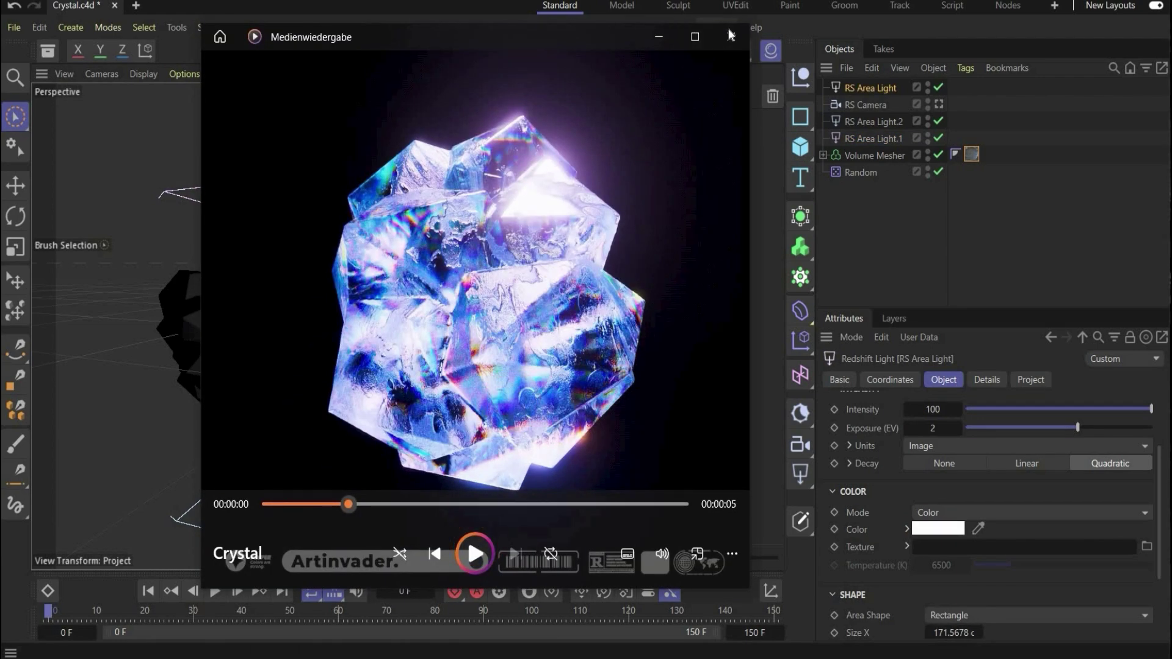
{"action": "left_click", "coordinate": [731, 36]}
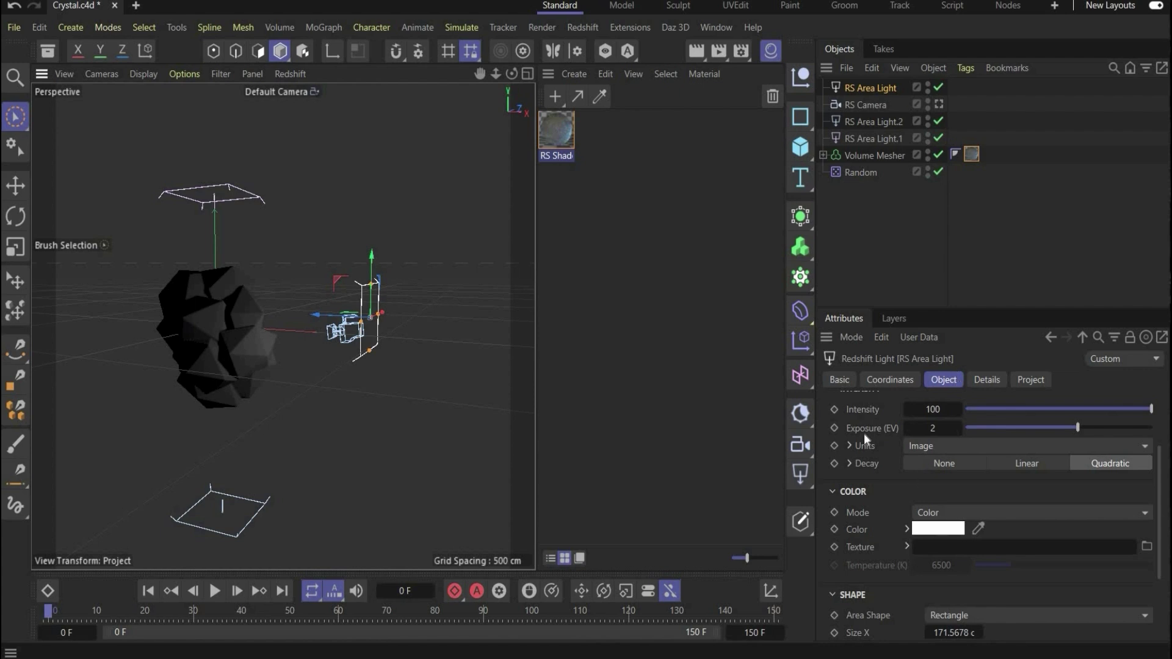
Step: Examine the bloom and streak override settings in the RS Camera's lens effects
{"action": "left_click", "coordinate": [856, 104]}
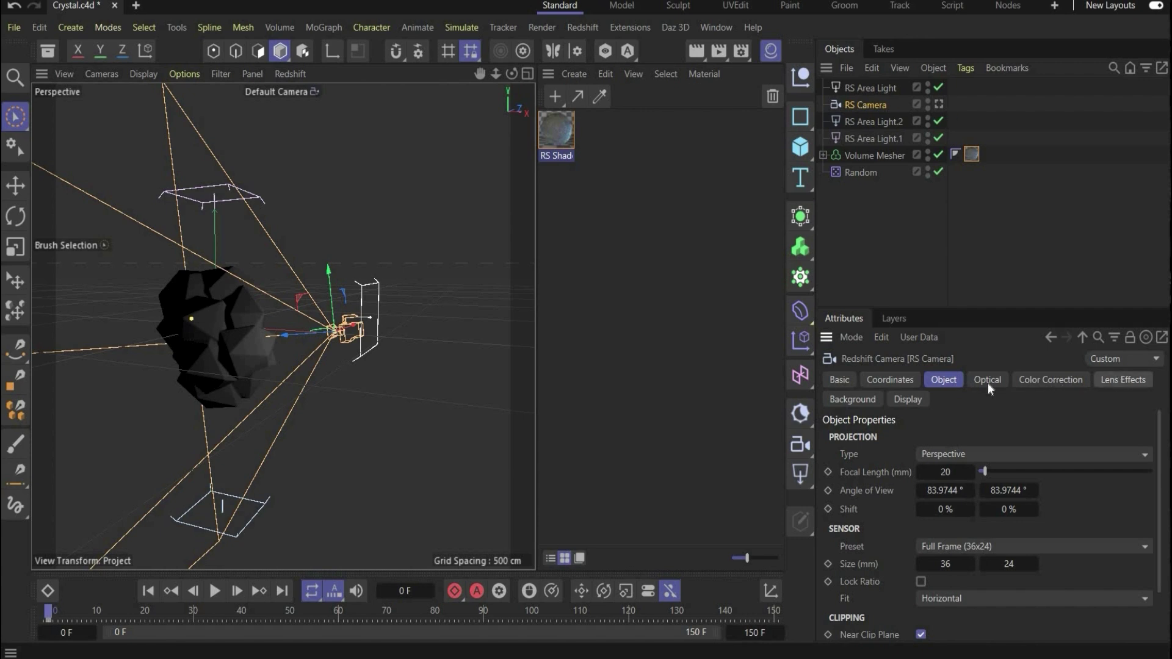
{"action": "left_click", "coordinate": [1123, 380]}
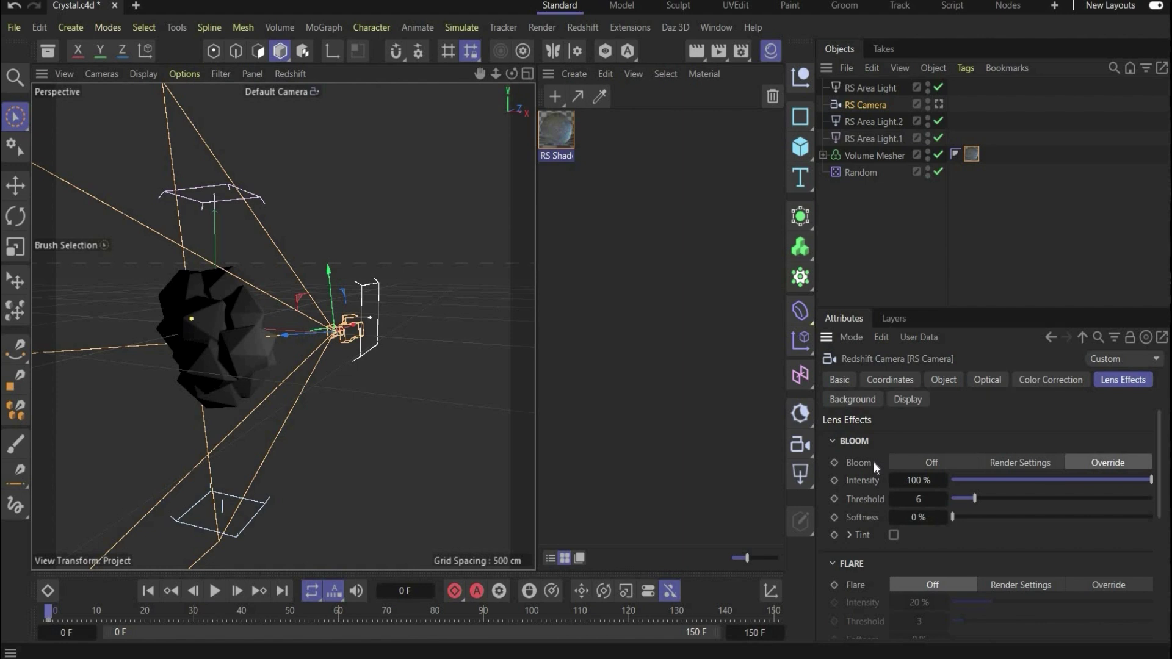
{"action": "scroll", "coordinate": [874, 461], "scroll_direction": "down", "scroll_amount": 3}
{"action": "scroll", "coordinate": [873, 458], "scroll_direction": "up", "scroll_amount": 3}
{"action": "scroll", "coordinate": [865, 506], "scroll_direction": "down", "scroll_amount": 3}
{"action": "scroll", "coordinate": [865, 506], "scroll_direction": "down", "scroll_amount": 4}
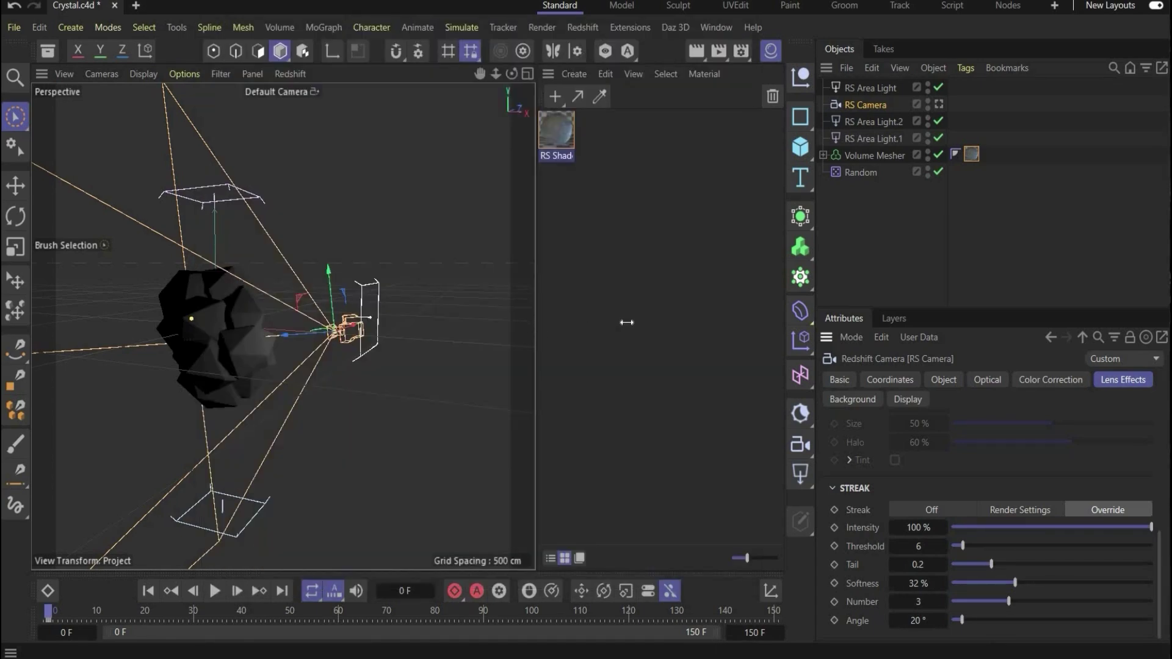
{"action": "left_click_drag", "start_coordinate": [631, 322], "coordinate": [629, 322]}
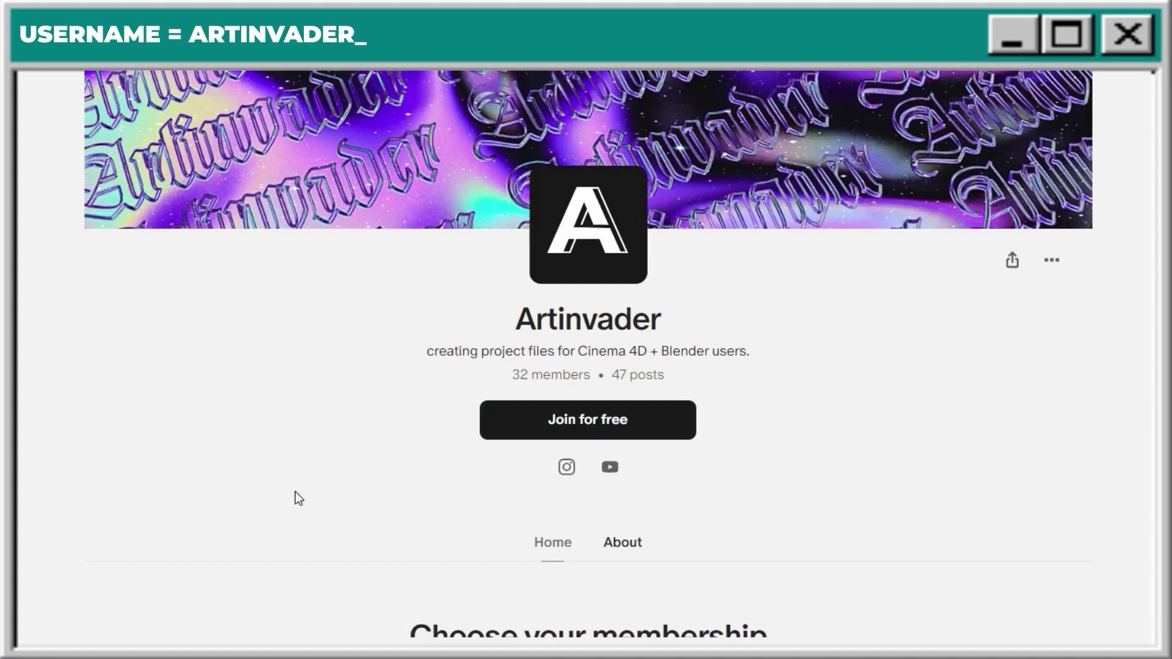
Step: Switch to the Artinvader membership page in the browser and look through its supporter tiers
{"action": "scroll", "coordinate": [295, 493], "scroll_direction": "down", "scroll_amount": 8}
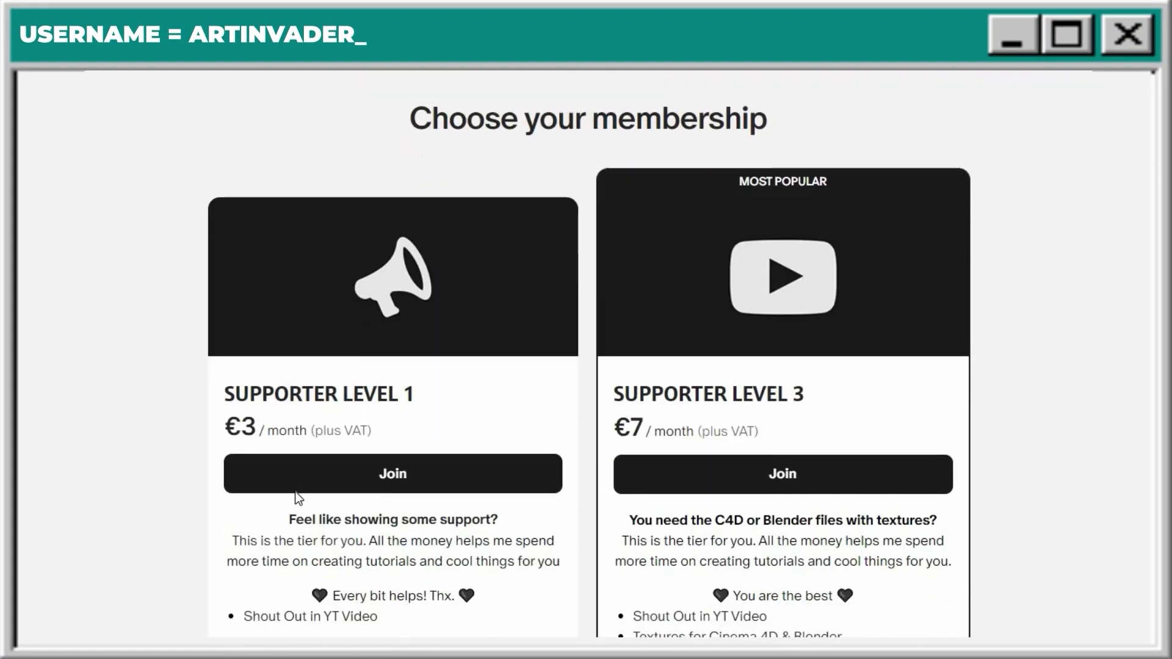
{"action": "scroll", "coordinate": [295, 492], "scroll_direction": "down", "scroll_amount": 1}
{"action": "scroll", "coordinate": [295, 492], "scroll_direction": "up", "scroll_amount": 2}
{"action": "scroll", "coordinate": [294, 492], "scroll_direction": "down", "scroll_amount": 2}
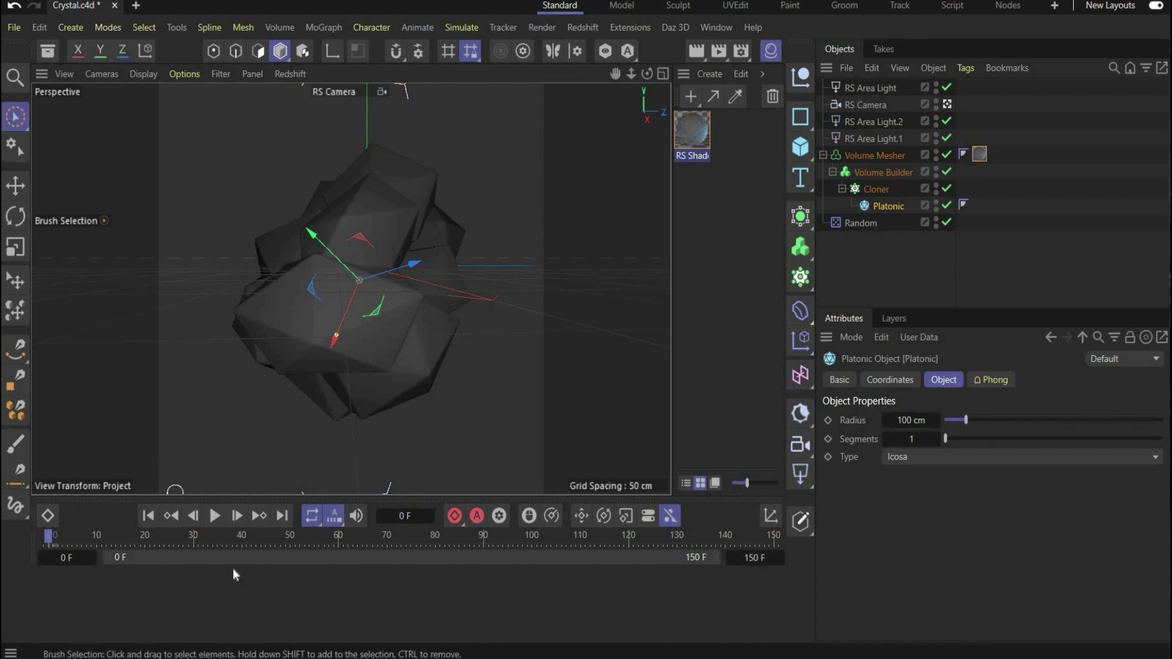
Step: Select the Cloner that holds the Platonic and record a keyframe for it at frame 0
{"action": "left_click", "coordinate": [404, 357]}
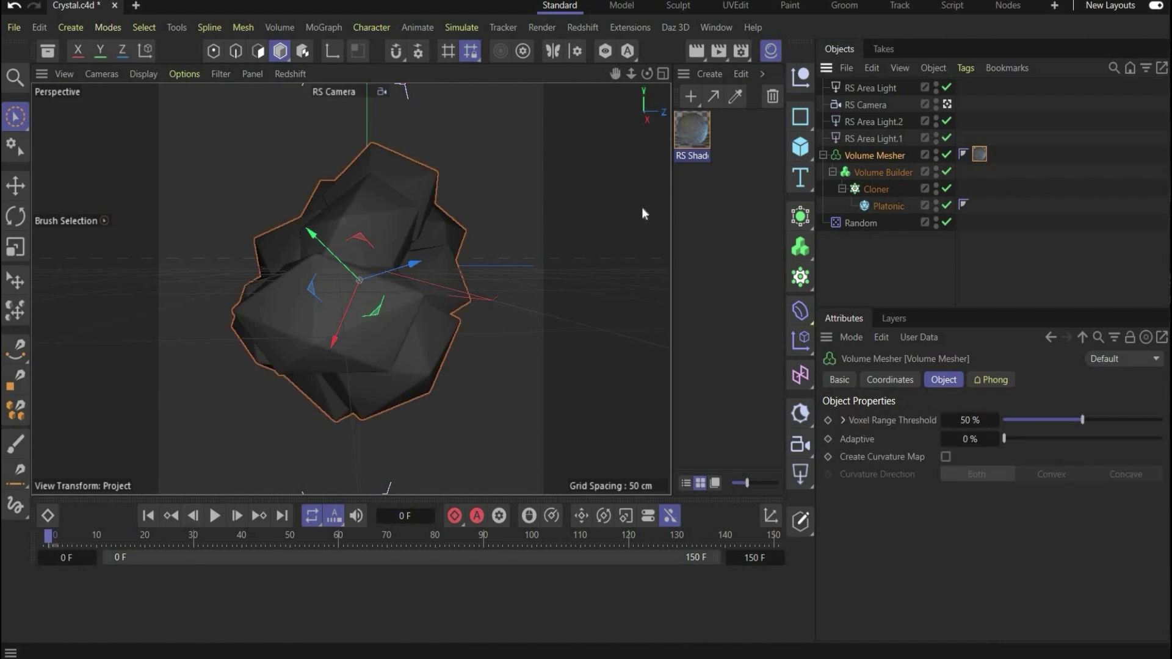
{"action": "left_click", "coordinate": [874, 191]}
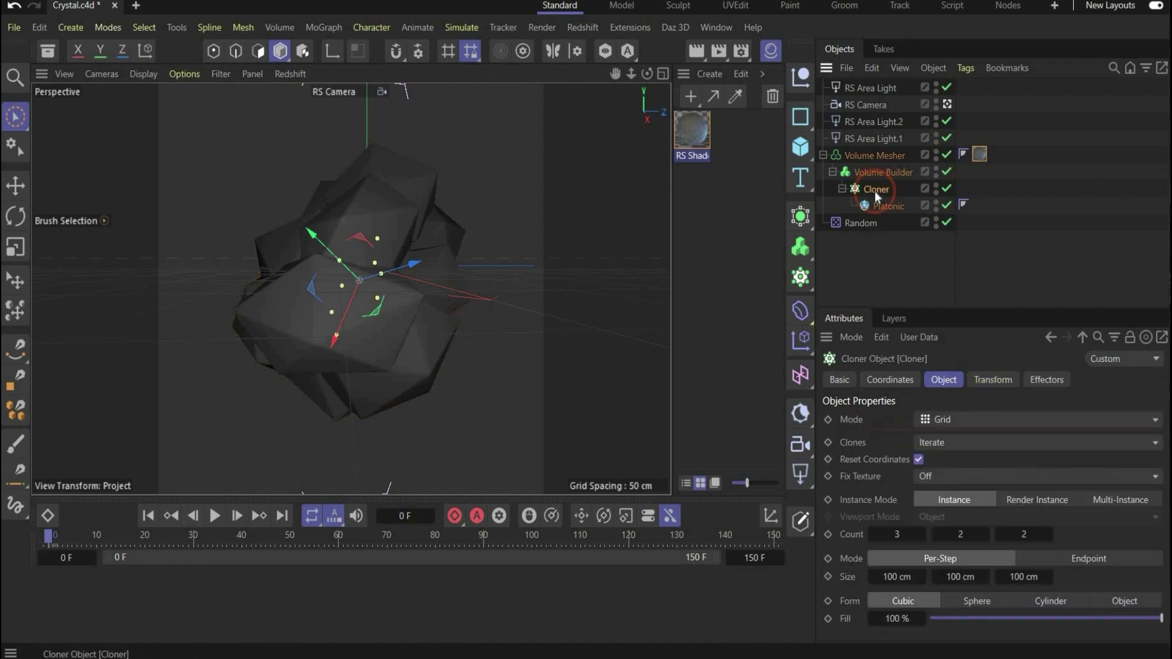
{"action": "left_click", "coordinate": [454, 518]}
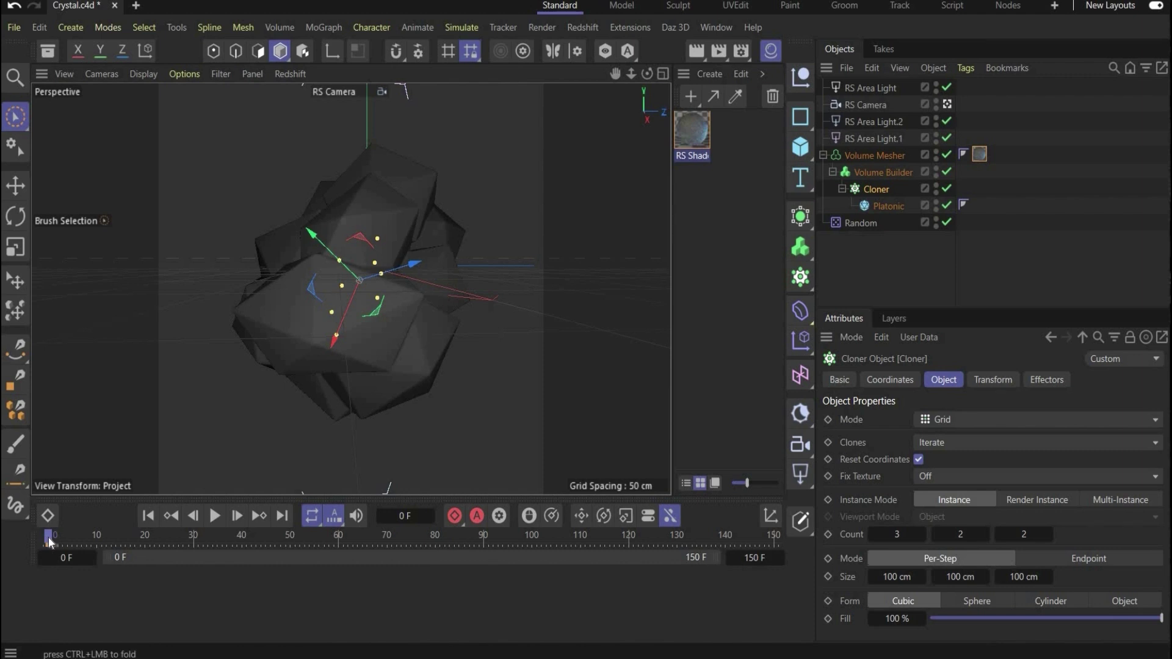
Step: Rotate the Cloner by -360° around its red rotation band at frame 150, record a keyframe, and scrub the timeline to check the spin
{"action": "key", "text": "shift+g"}
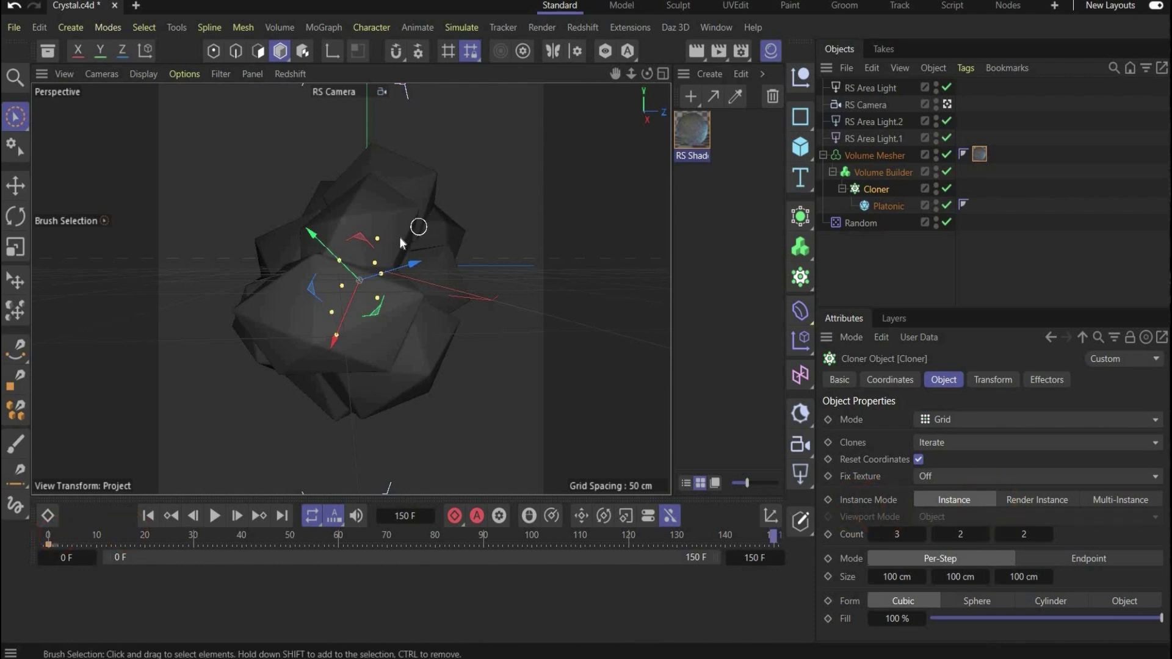
{"action": "left_click", "coordinate": [15, 216]}
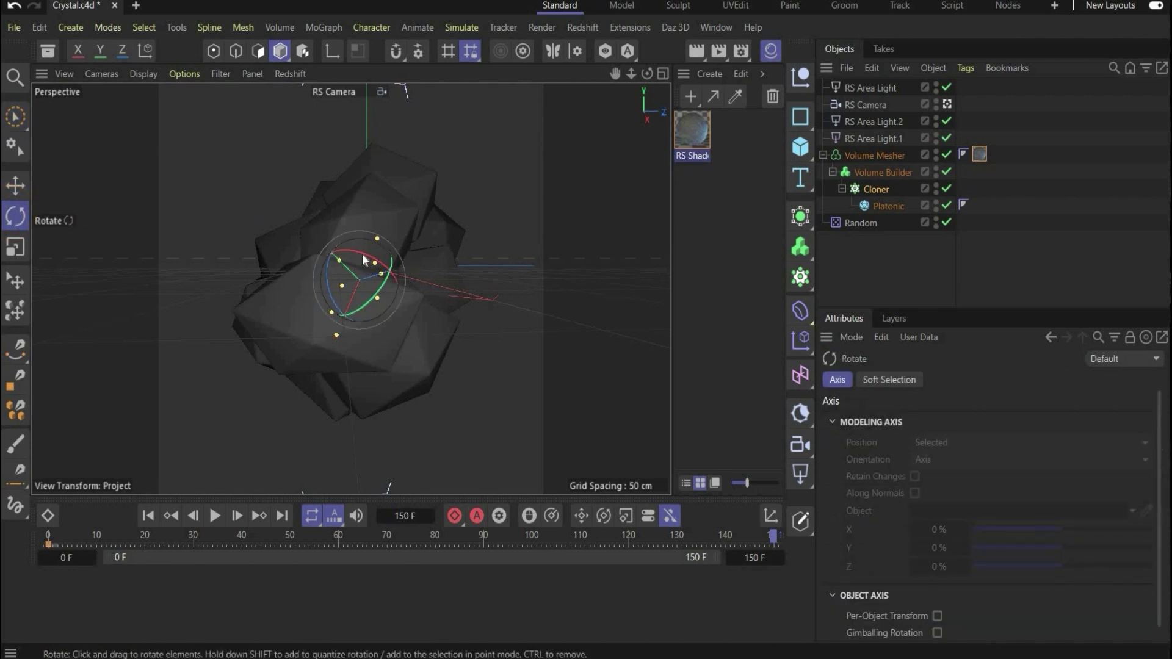
{"action": "left_click_drag", "start_coordinate": [368, 255], "coordinate": [364, 185]}
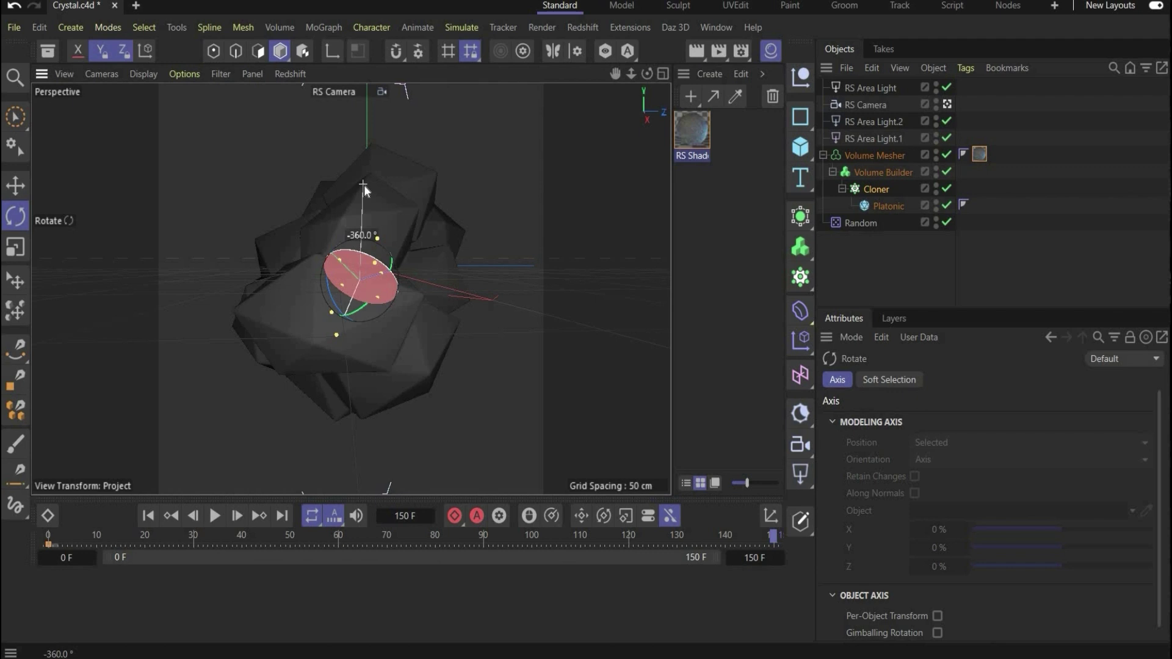
{"action": "left_click_drag", "start_coordinate": [364, 185], "coordinate": [364, 185]}
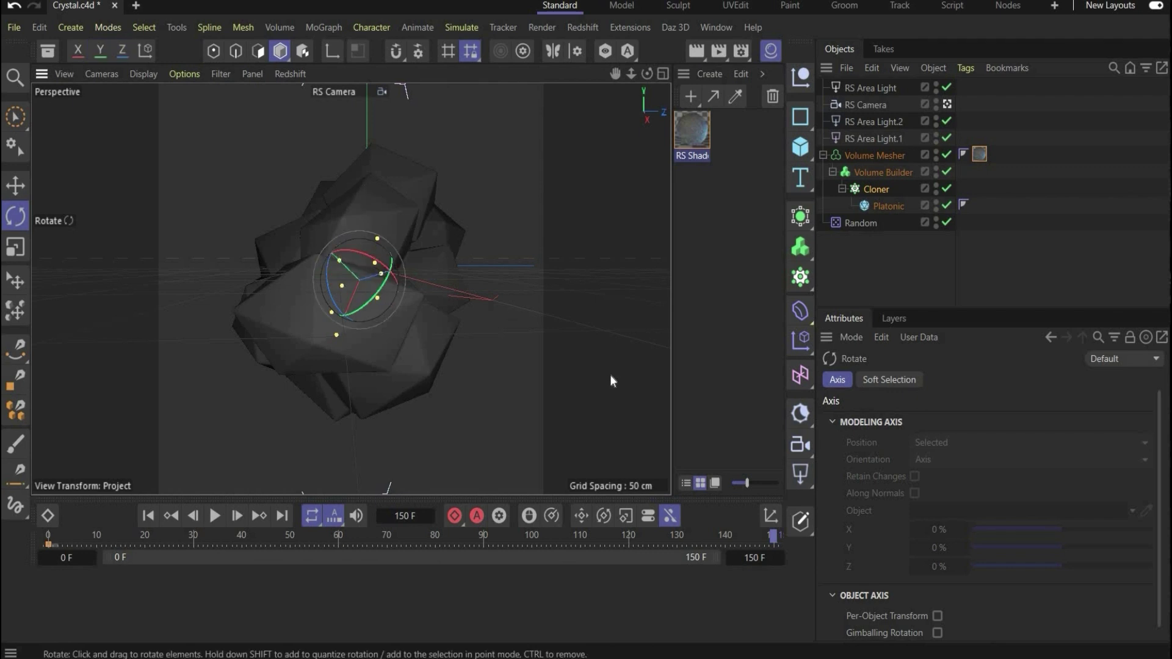
{"action": "left_click", "coordinate": [457, 516]}
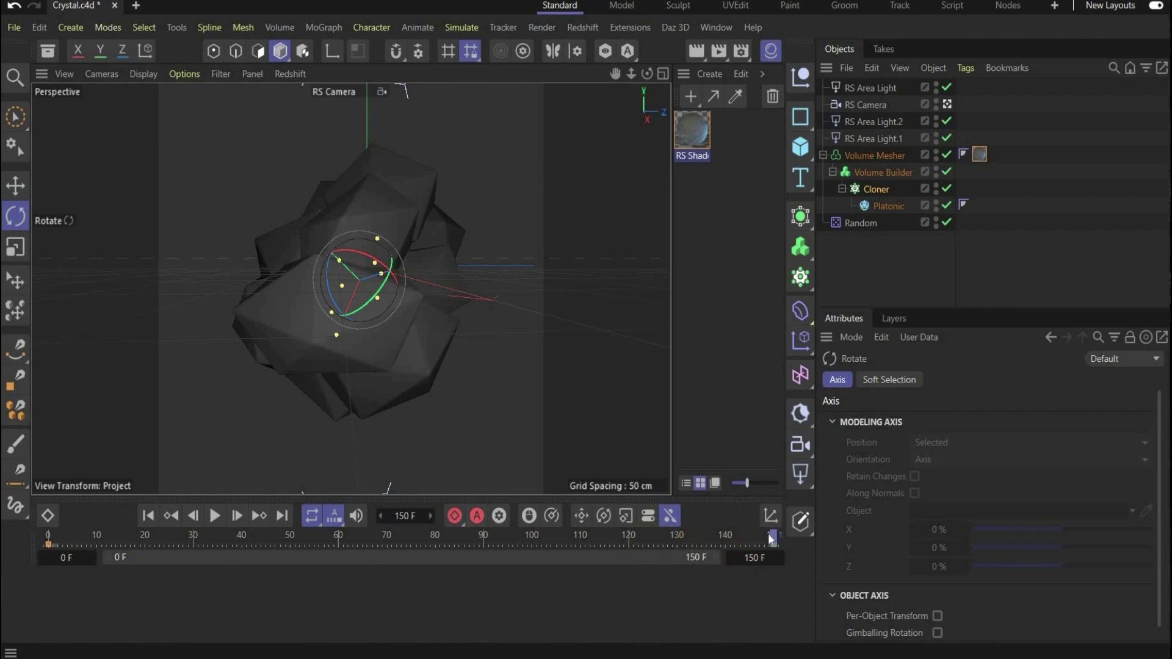
{"action": "left_click_drag", "start_coordinate": [439, 536], "coordinate": [163, 538]}
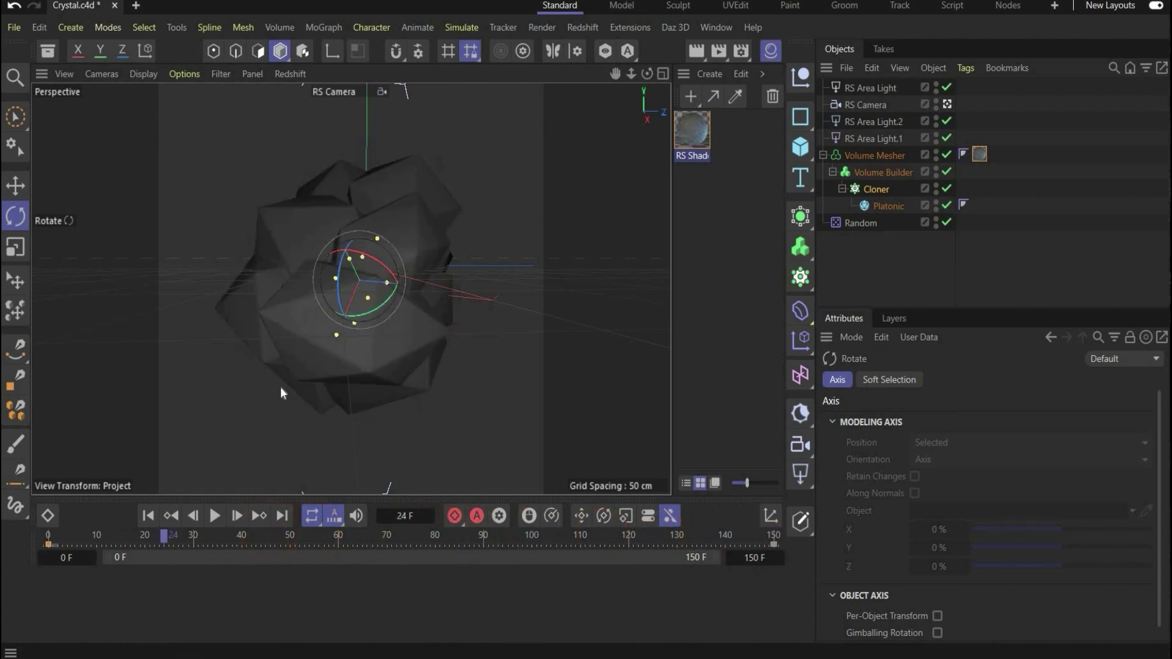
{"action": "key", "text": "shift+f"}
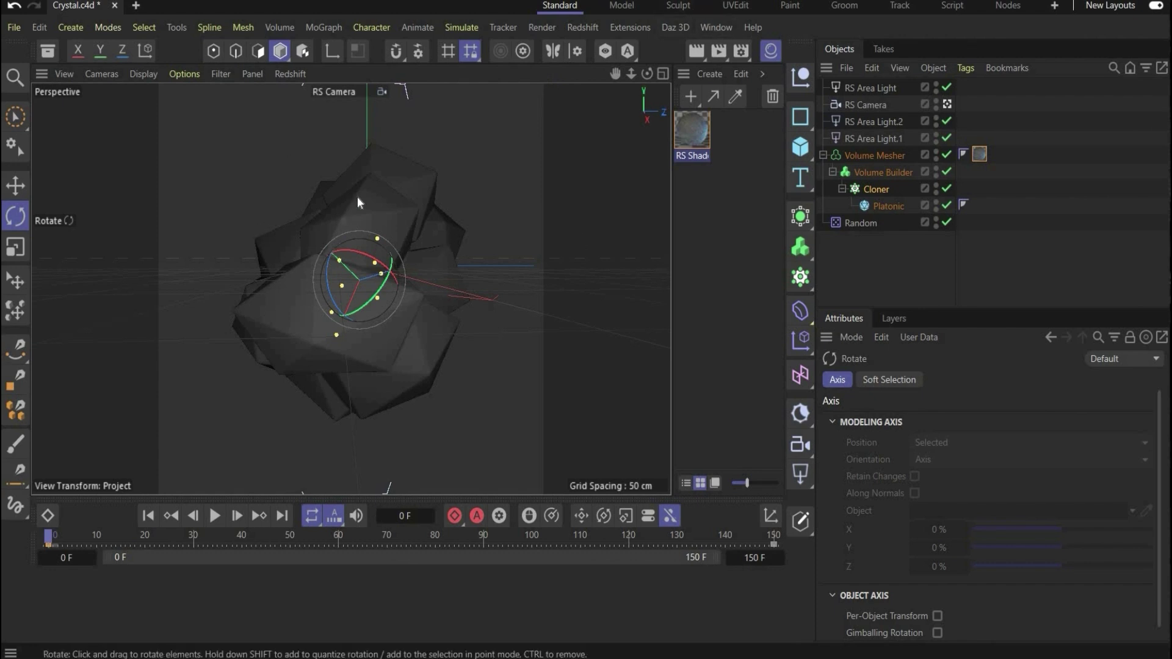
Step: Set all animation keys to linear interpolation in the F-Curve timeline and close the timeline window
{"action": "left_click", "coordinate": [714, 27]}
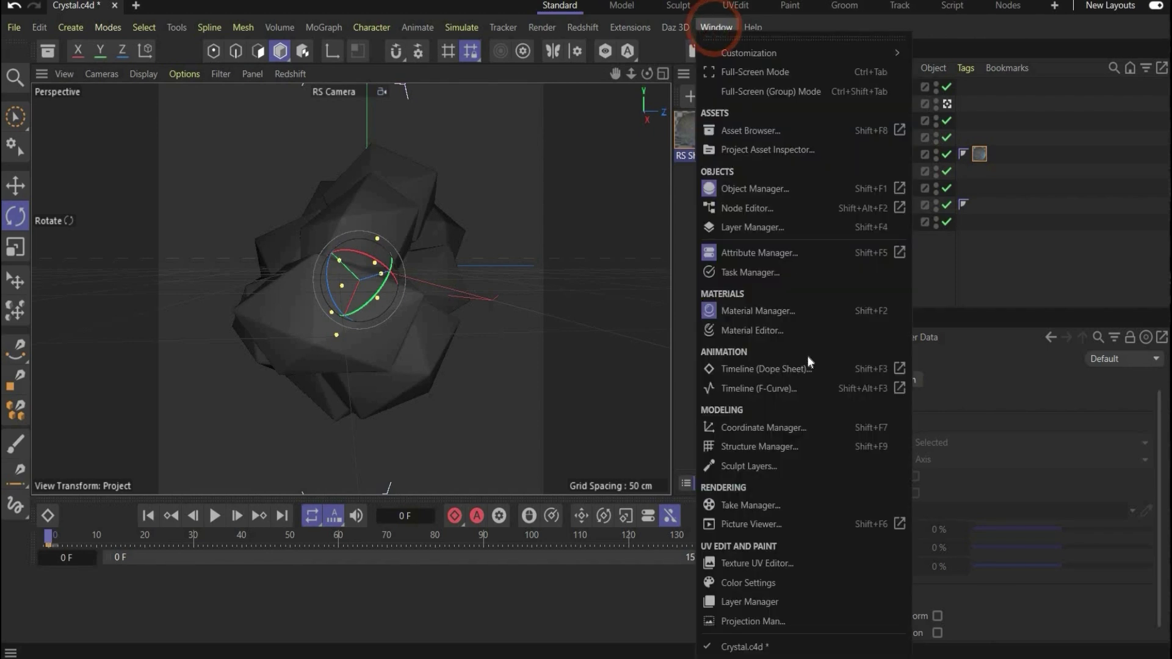
{"action": "left_click", "coordinate": [807, 389]}
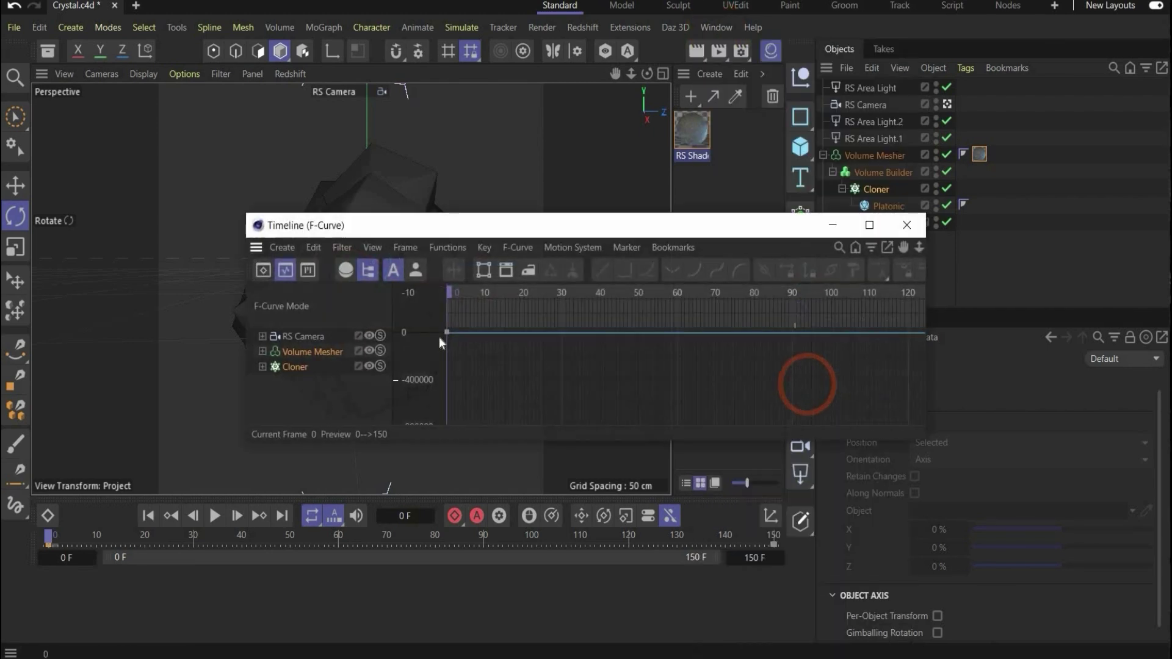
{"action": "left_click", "coordinate": [447, 333]}
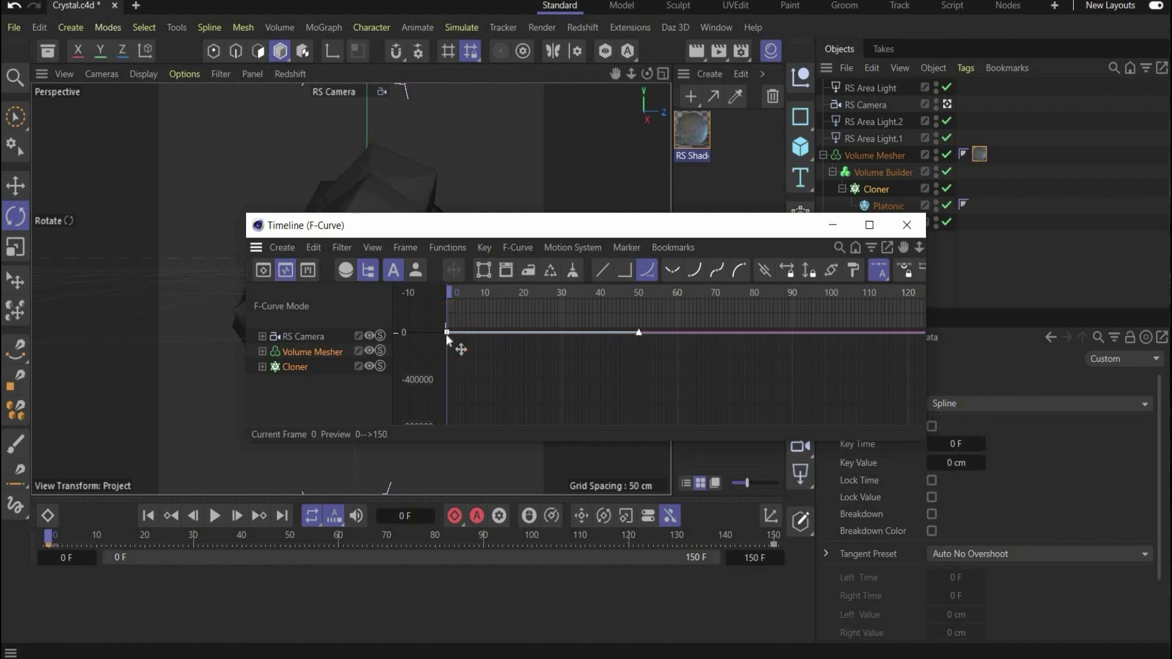
{"action": "key", "text": "ctrl+a"}
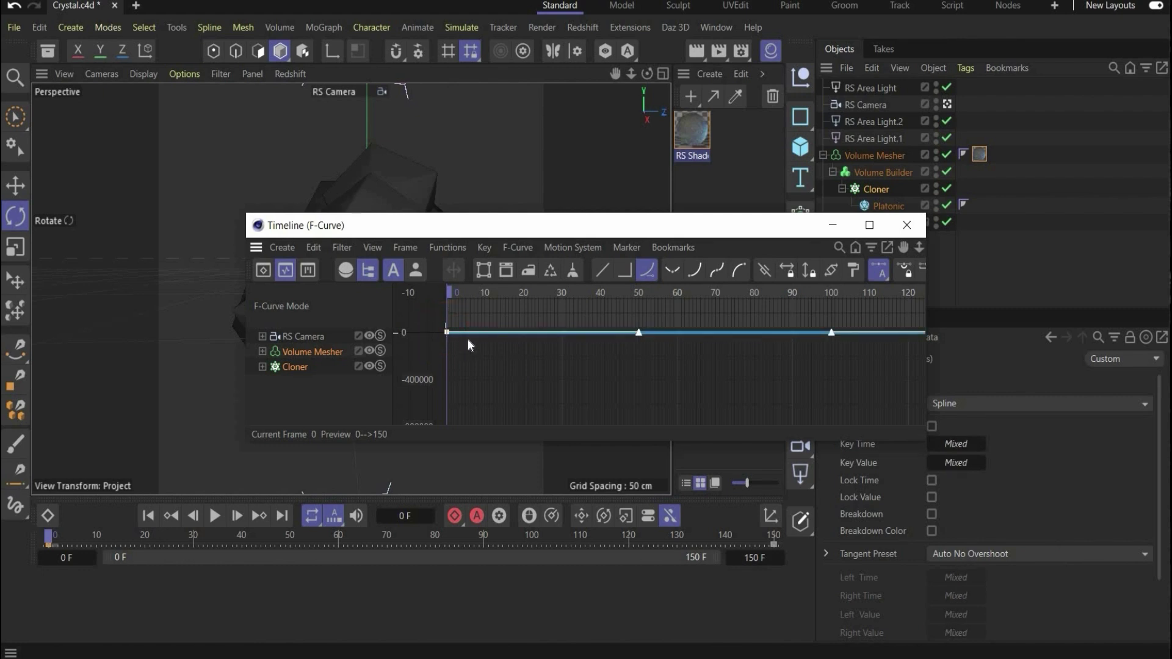
{"action": "left_click", "coordinate": [600, 277]}
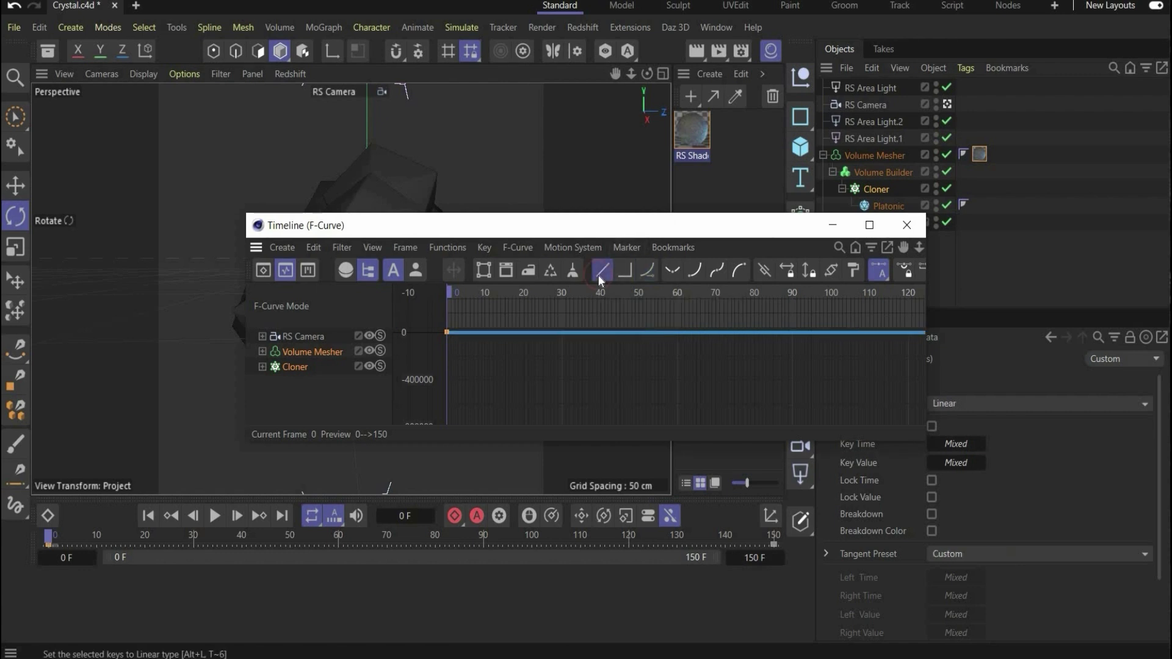
{"action": "left_click", "coordinate": [905, 227]}
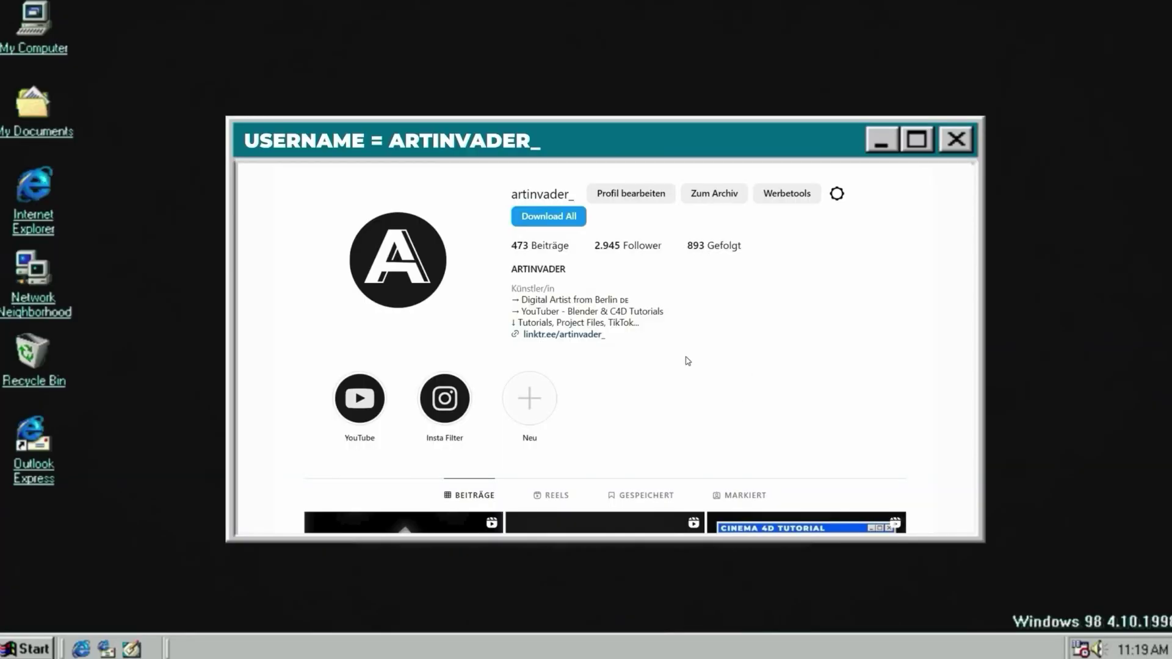
{"action": "scroll", "coordinate": [688, 360], "scroll_direction": "down", "scroll_amount": 3}
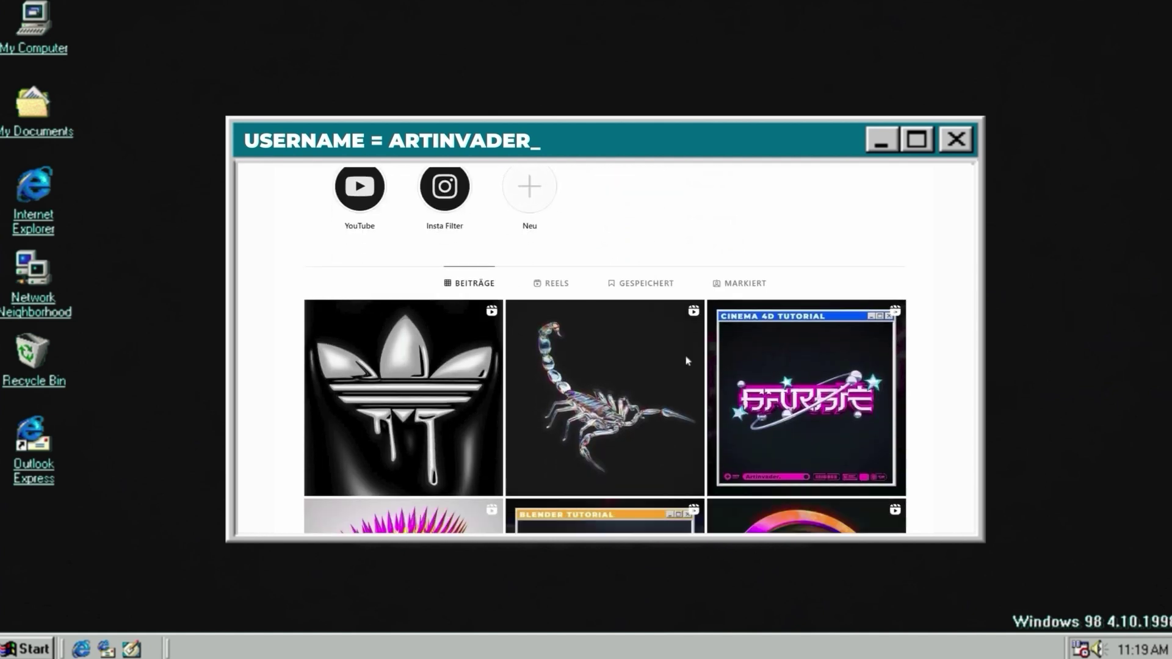
{"action": "scroll", "coordinate": [688, 361], "scroll_direction": "down", "scroll_amount": 5}
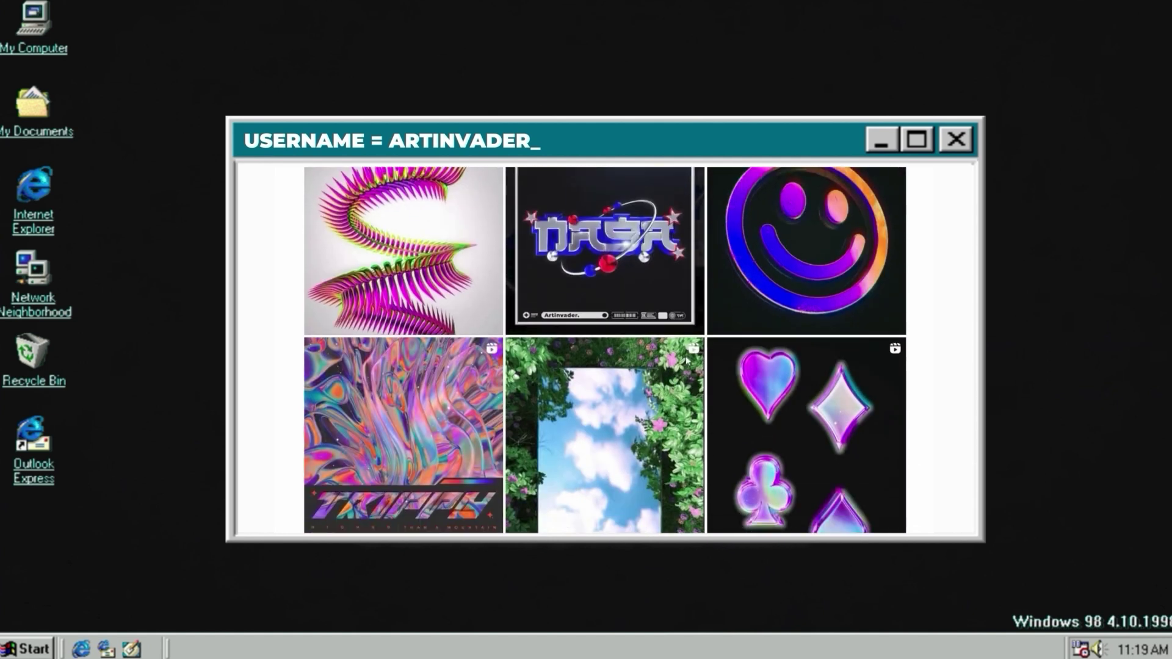
{"action": "scroll", "coordinate": [688, 361], "scroll_direction": "down", "scroll_amount": 1}
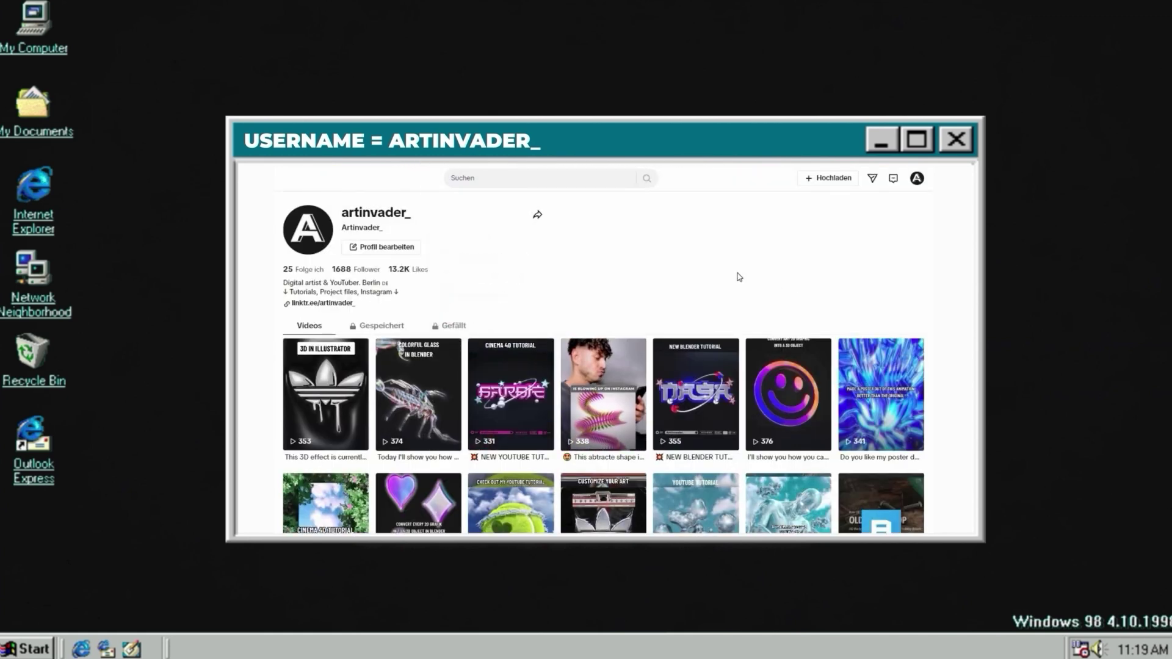
{"action": "scroll", "coordinate": [740, 277], "scroll_direction": "down", "scroll_amount": 2}
{"action": "scroll", "coordinate": [740, 278], "scroll_direction": "down", "scroll_amount": 1}
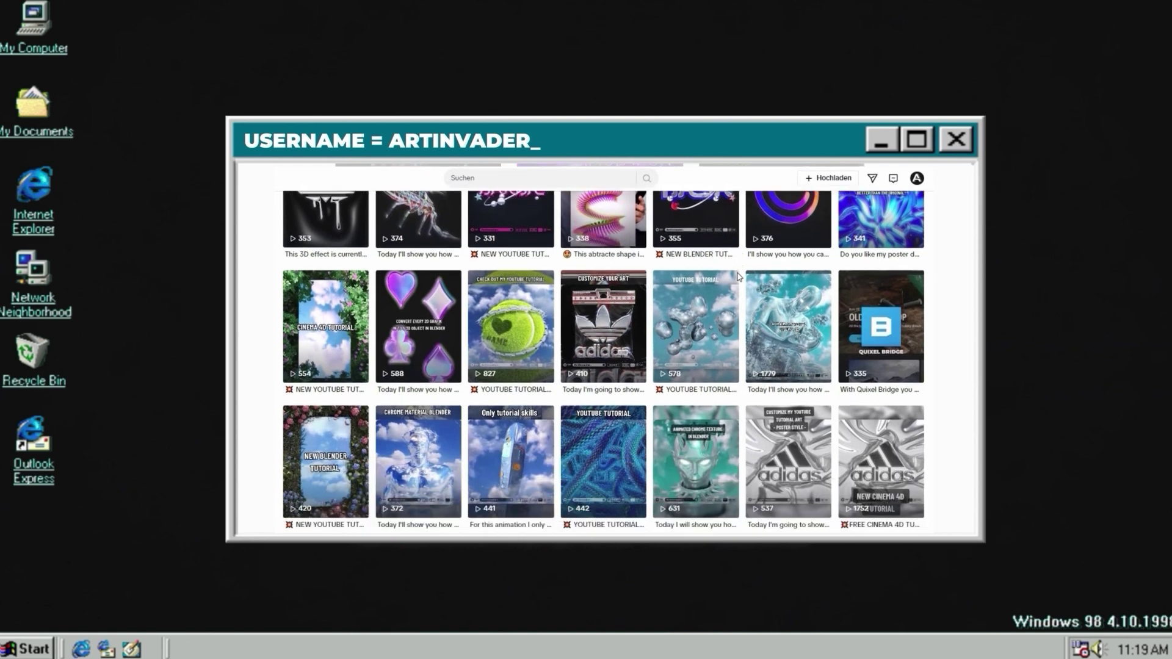
{"action": "scroll", "coordinate": [740, 277], "scroll_direction": "down", "scroll_amount": 2}
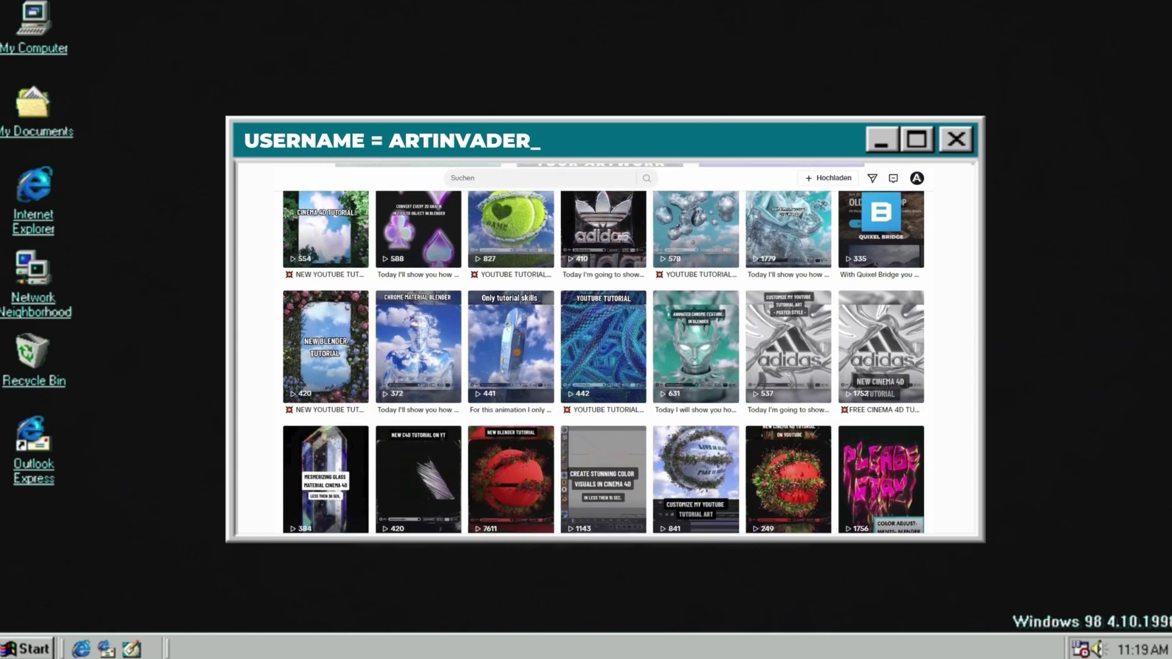